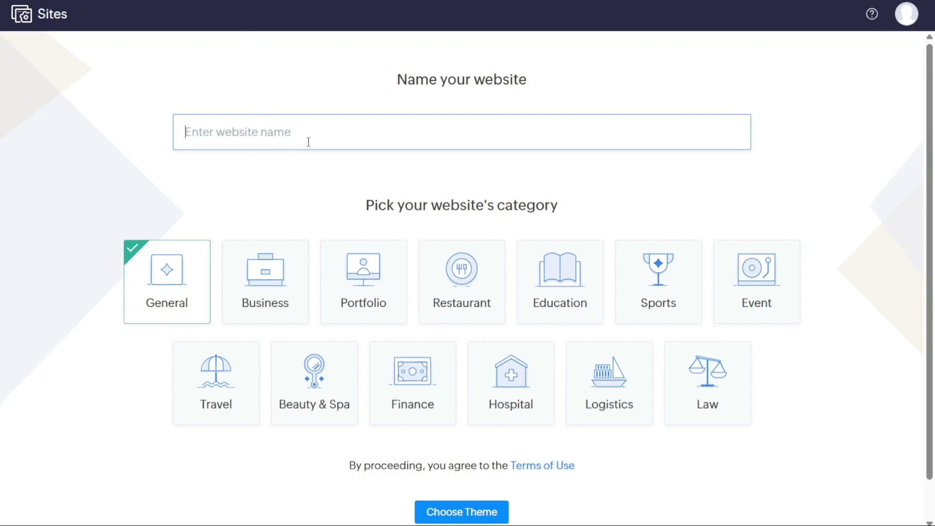
Step: Name the website Shopen, keep the General category, and proceed to theme selection
text(S)
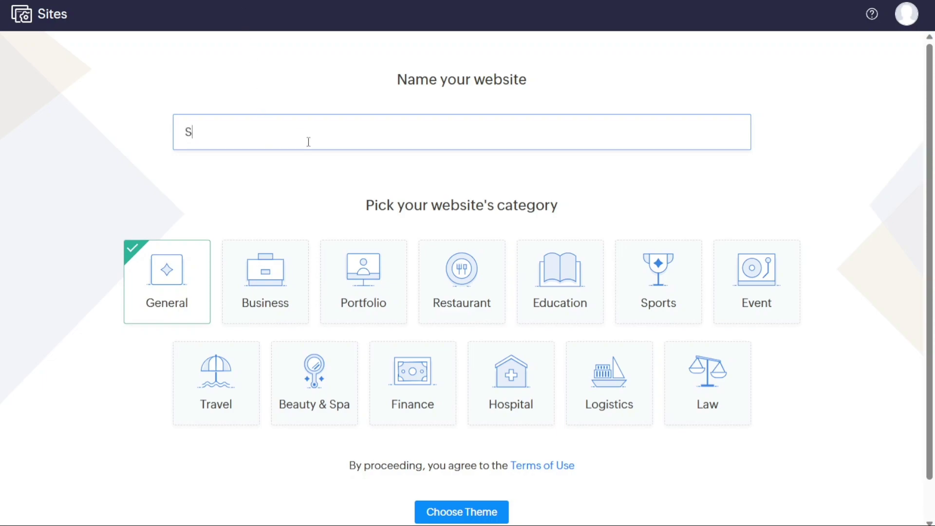
text(hopen)
click(417, 174)
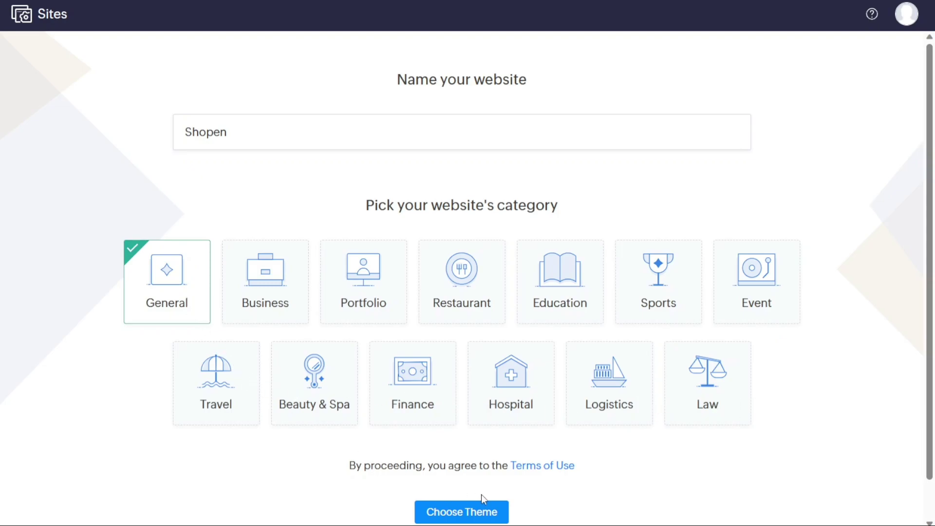
click(462, 513)
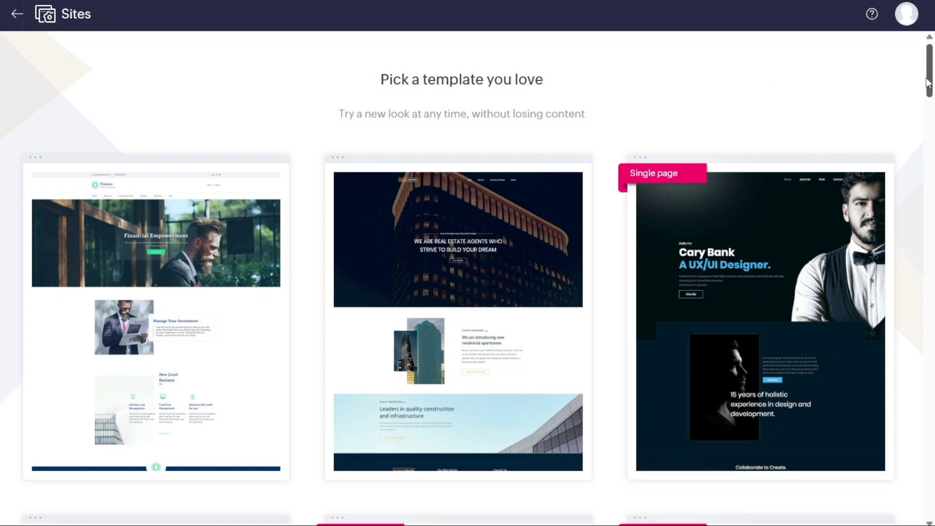
Step: Browse the templates and choose the Financial Empowerment finance template for customization
drag(928, 82, 903, 84)
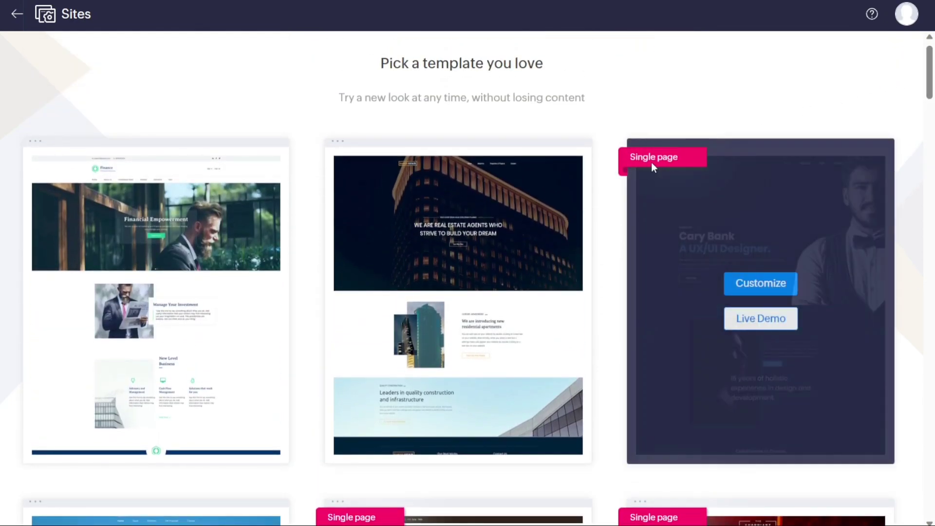
mouse_move(519, 257)
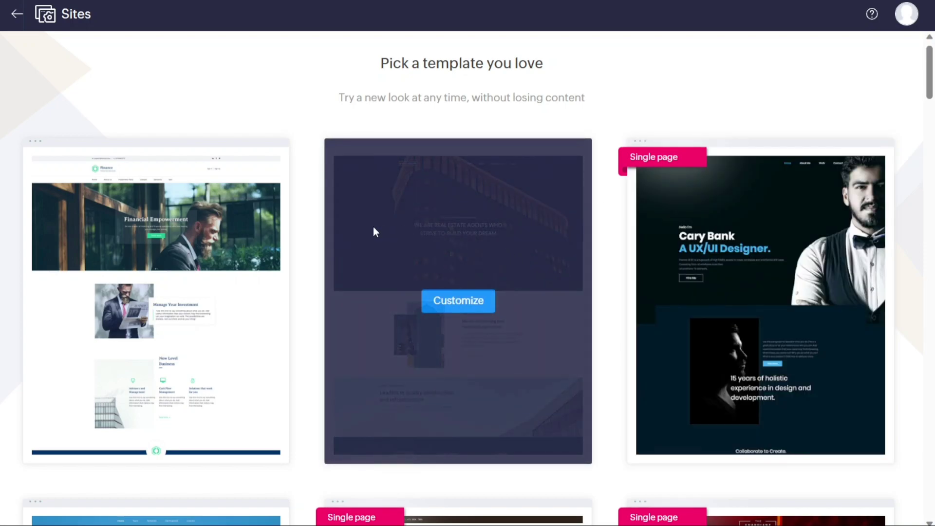
mouse_move(270, 254)
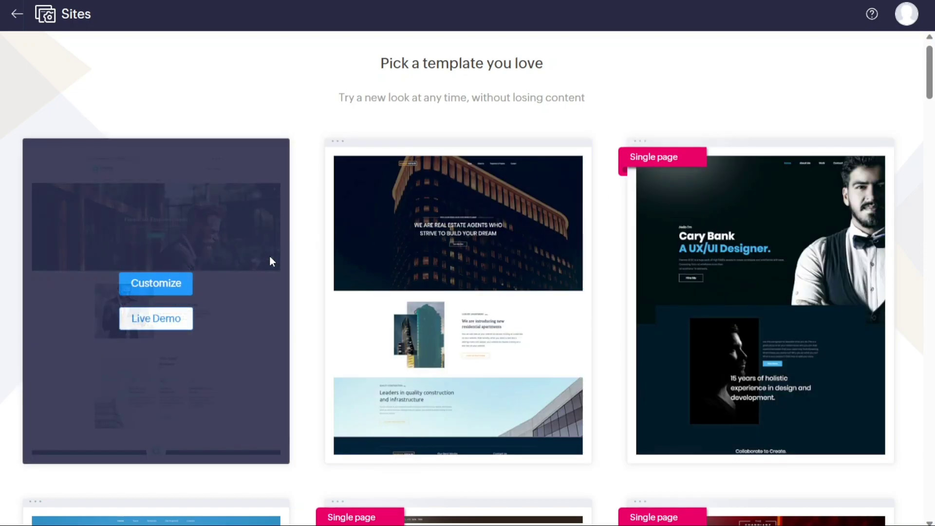
mouse_move(125, 230)
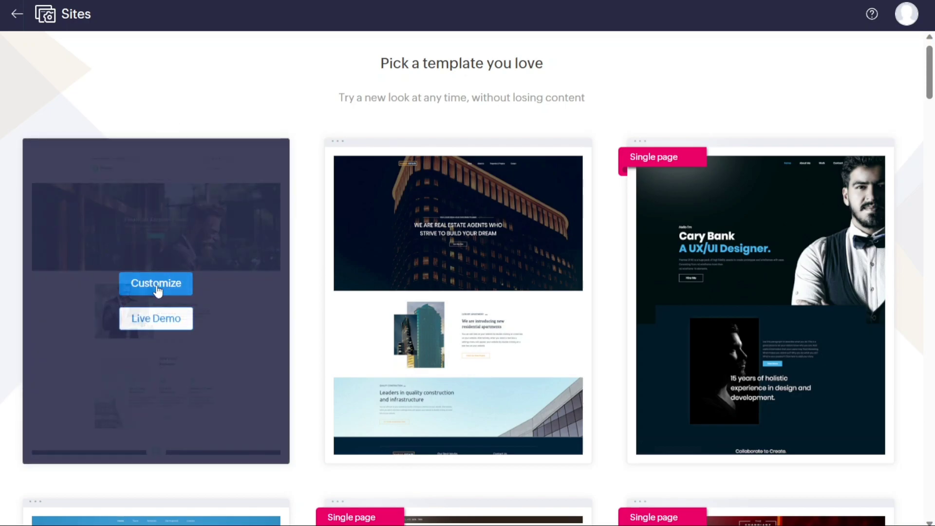
click(157, 287)
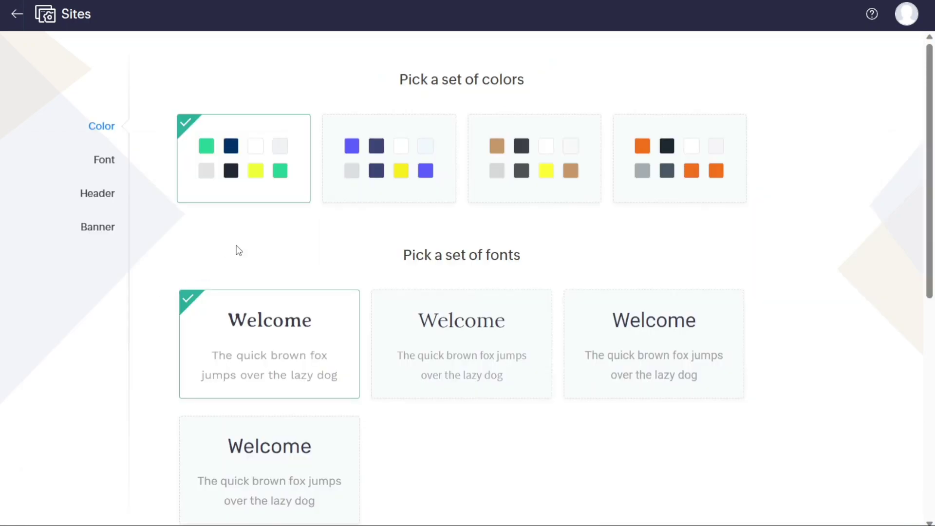
Step: Try the alternative color sets and settle on the green and navy set
scroll(929, 173, down, 1)
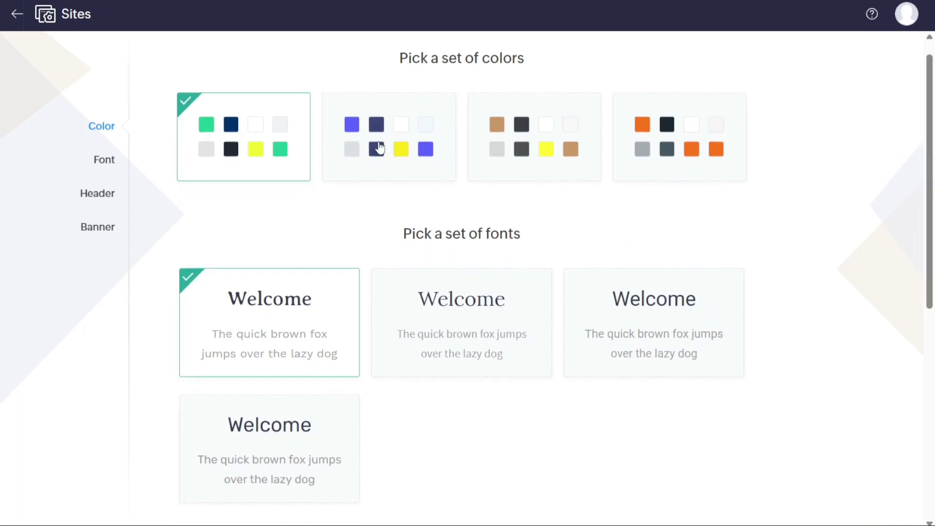
click(403, 145)
click(518, 144)
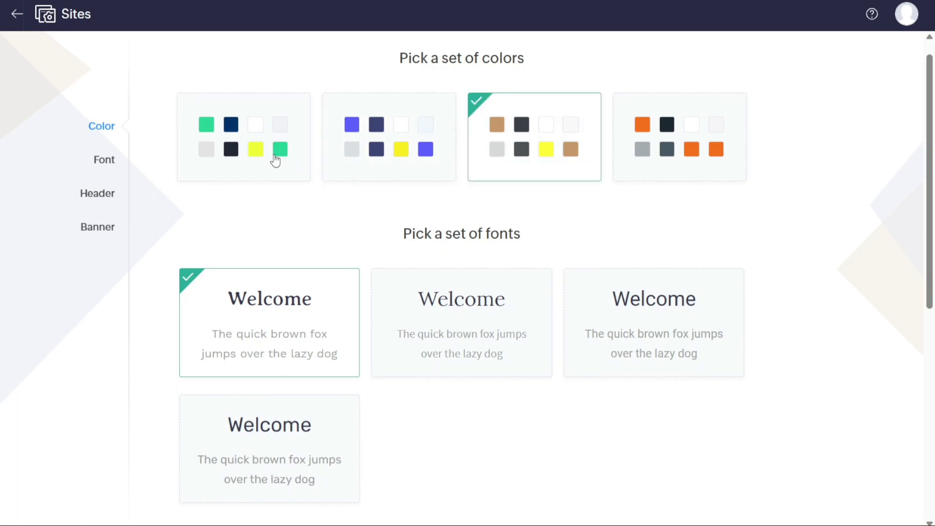
click(249, 149)
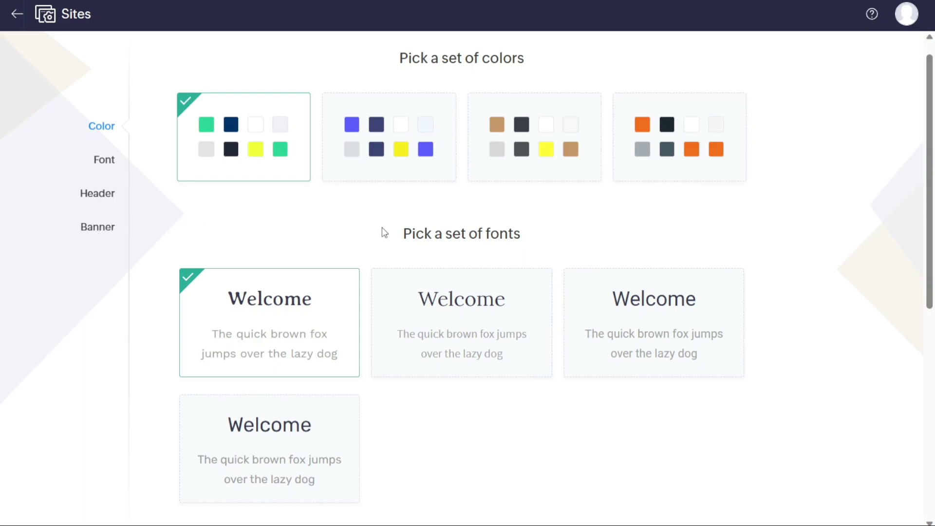
click(653, 128)
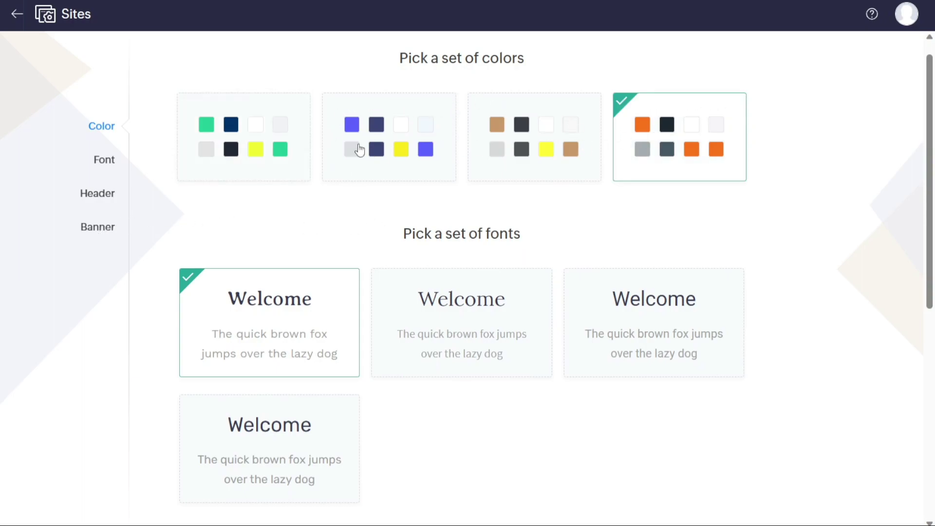
click(266, 147)
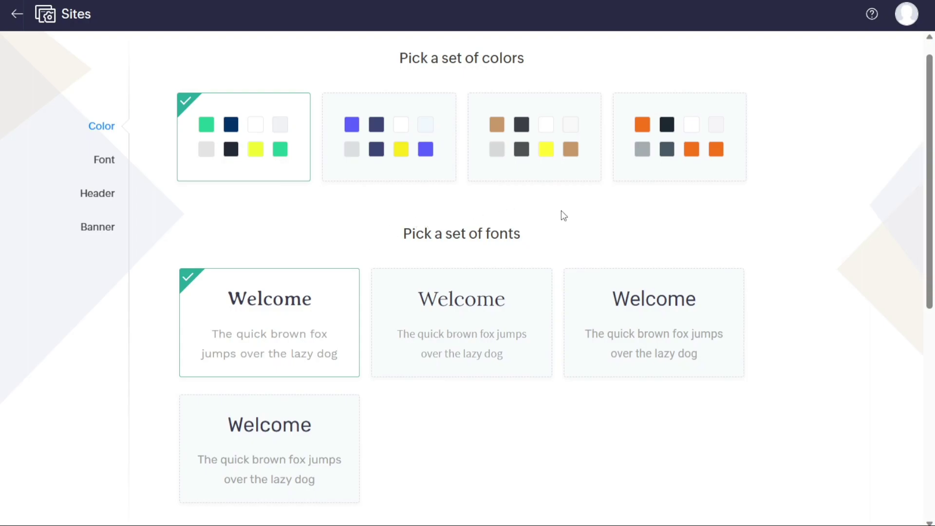
Step: Try the alternative font sets and settle on the first one with the bold serif heading
scroll(562, 212, down, 3)
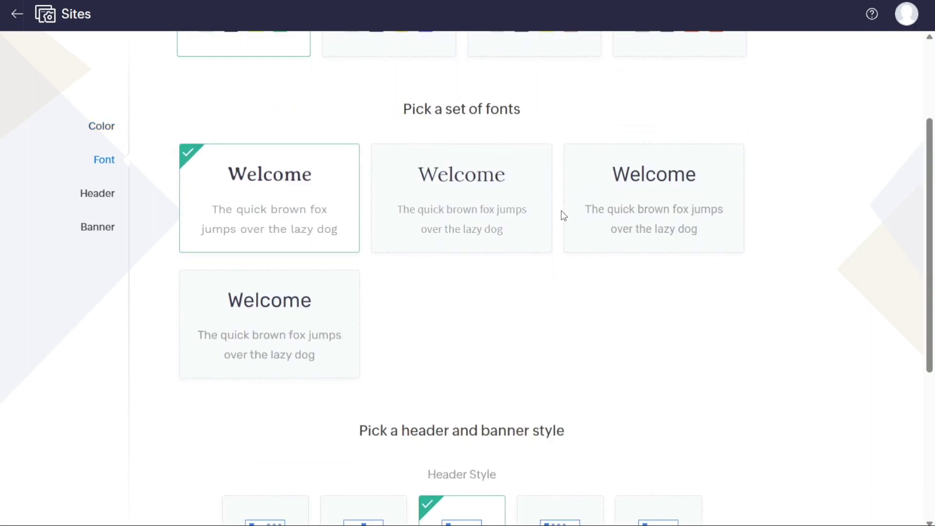
click(605, 209)
click(505, 206)
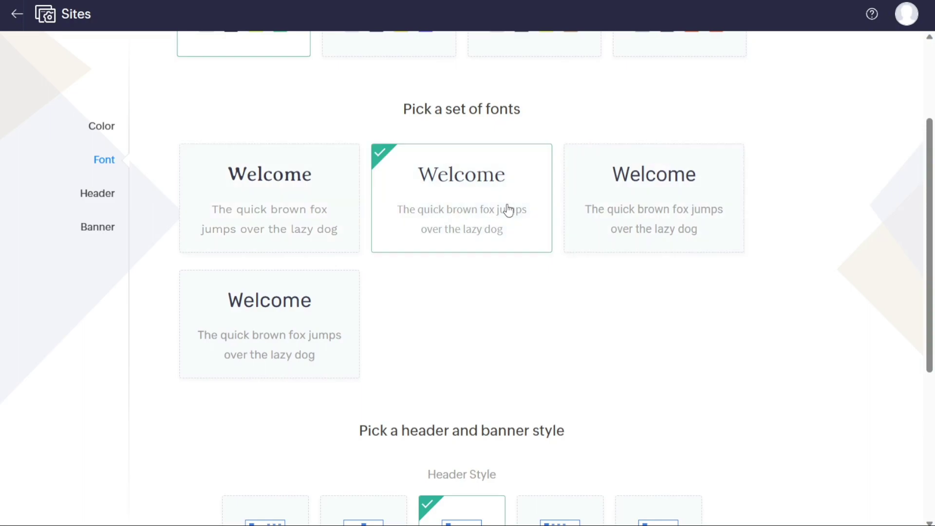
click(305, 355)
click(476, 202)
key(Right)
key(Left)
Step: Choose the header style with left logo and right menu, keep the full-width banner below the header, and finish the site setup
scroll(485, 296, down, 5)
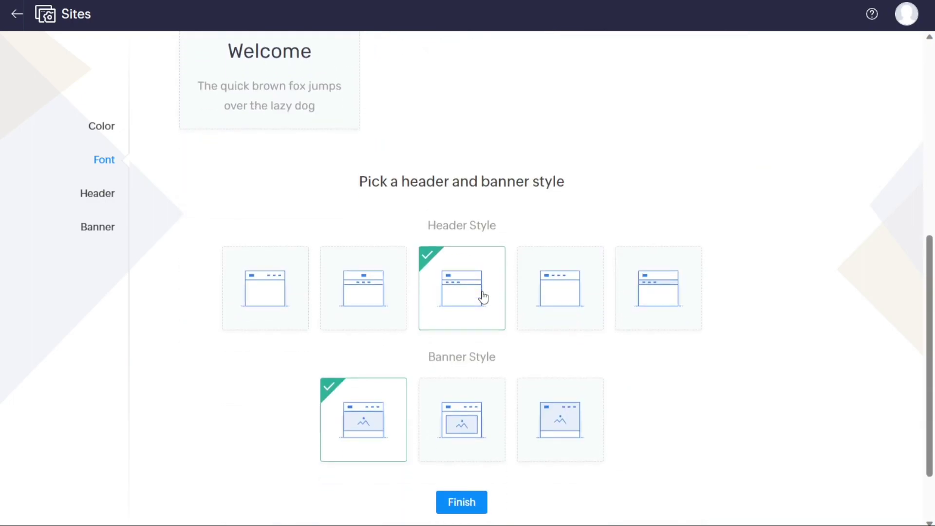
scroll(484, 297, down, 1)
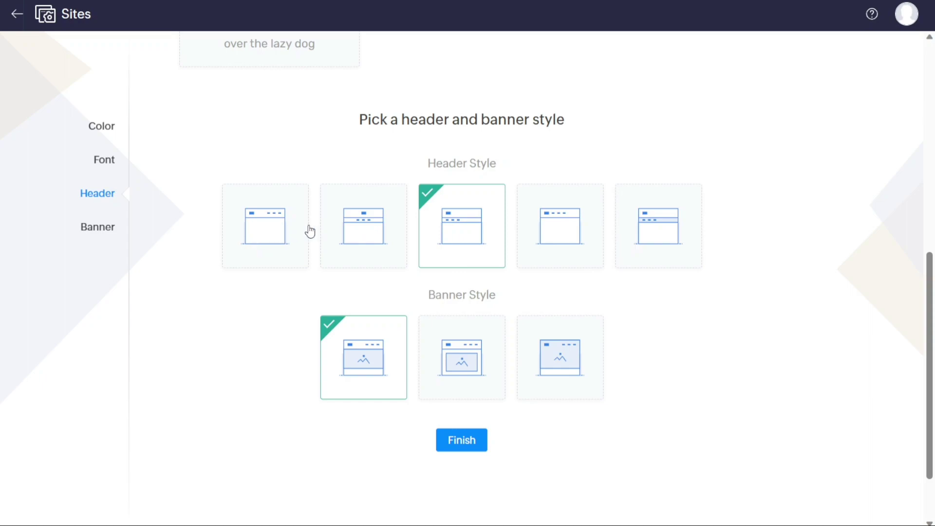
click(554, 227)
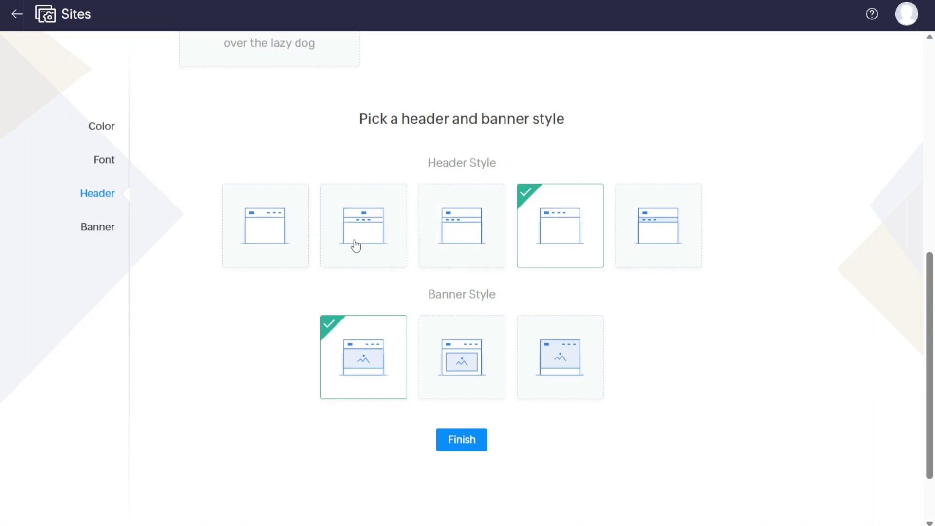
click(273, 234)
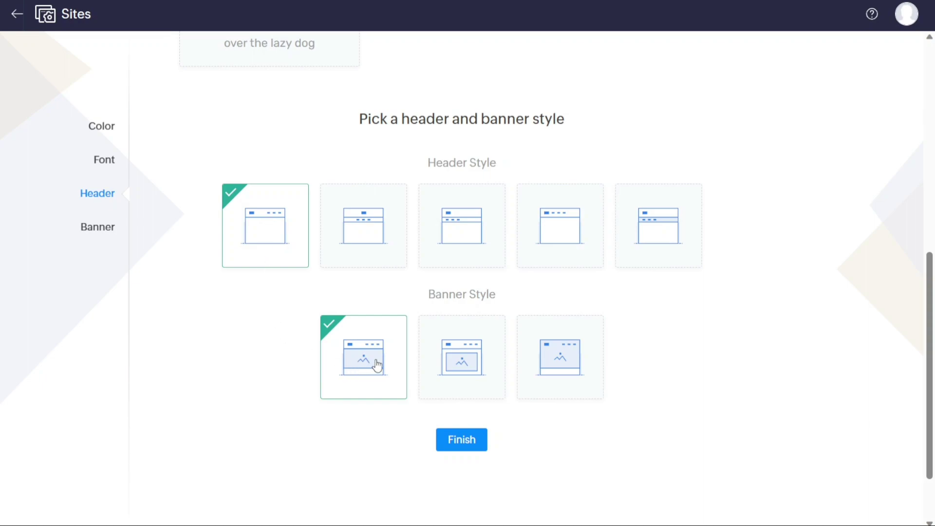
click(464, 360)
click(385, 357)
click(107, 228)
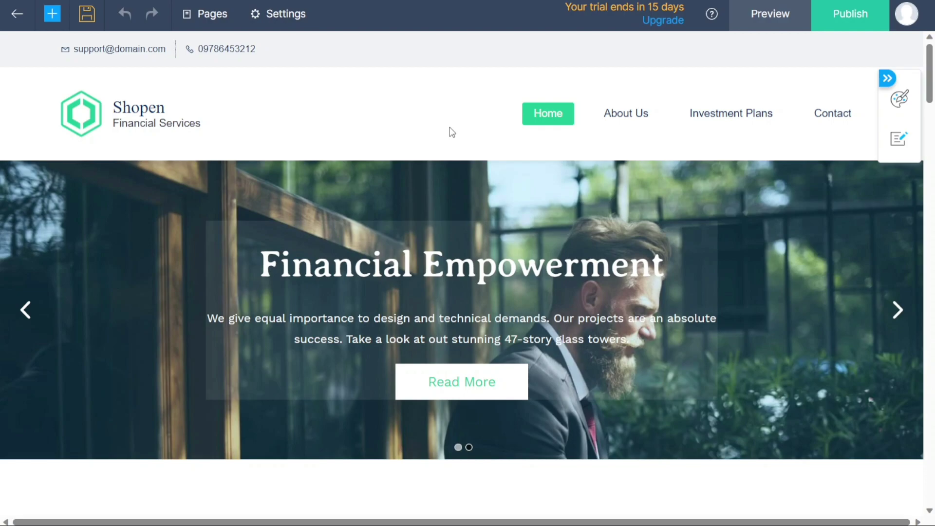
Step: Open the hero banner's heading and its paragraph for text editing
click(414, 270)
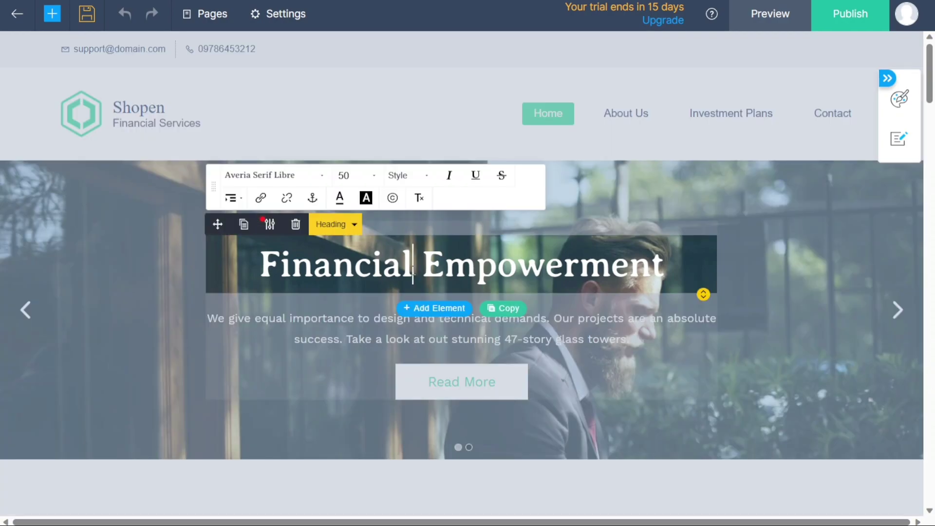
click(619, 202)
click(502, 322)
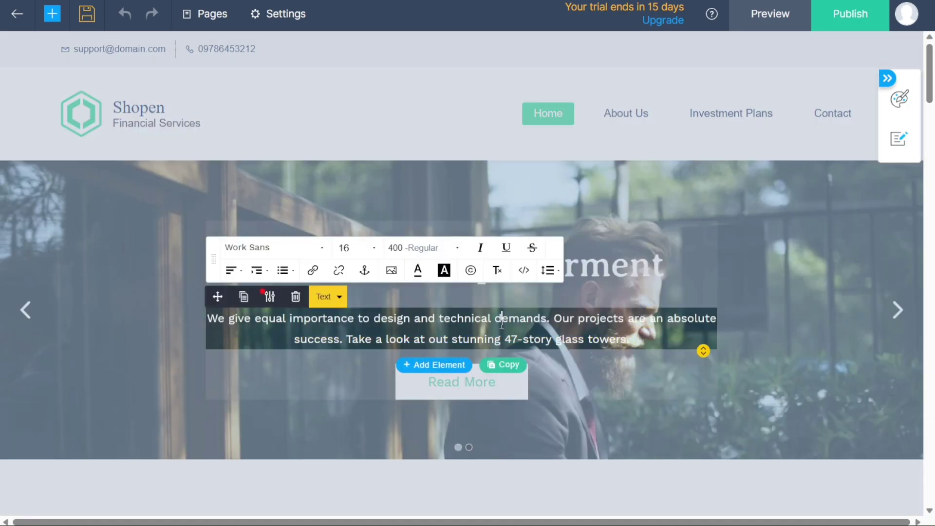
click(650, 220)
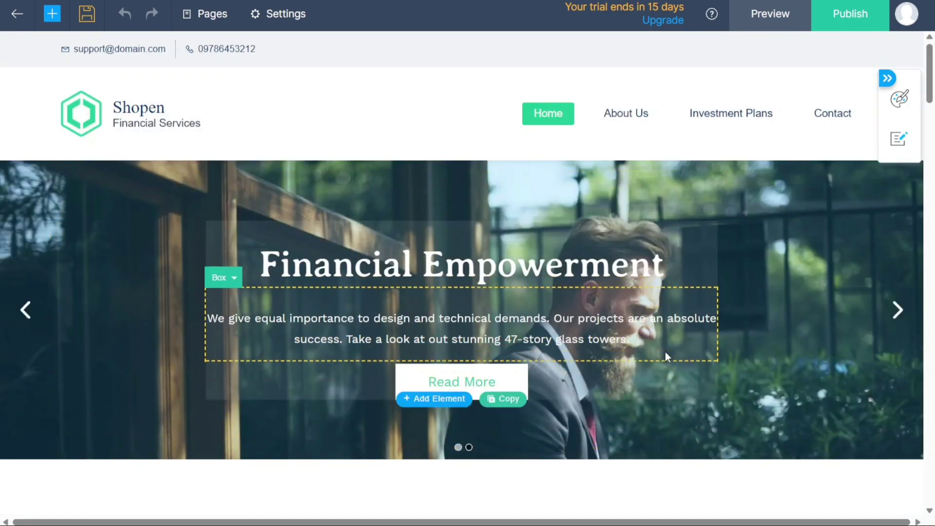
Step: Reduce the spacing above the Read More button in the hero banner
click(616, 365)
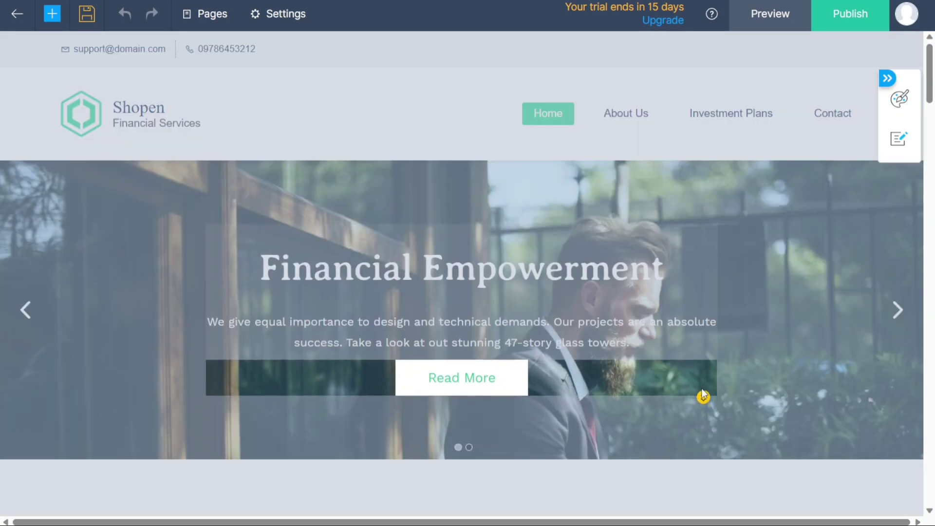
click(700, 385)
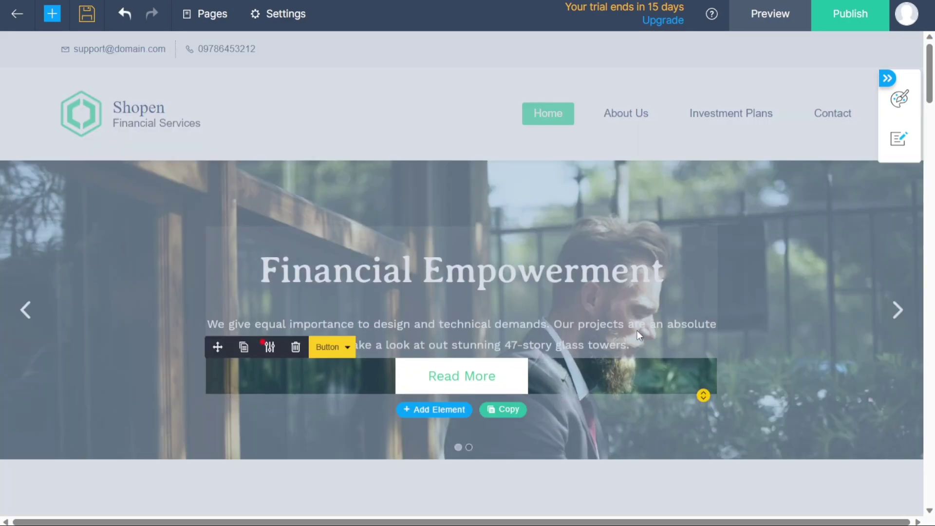
click(562, 225)
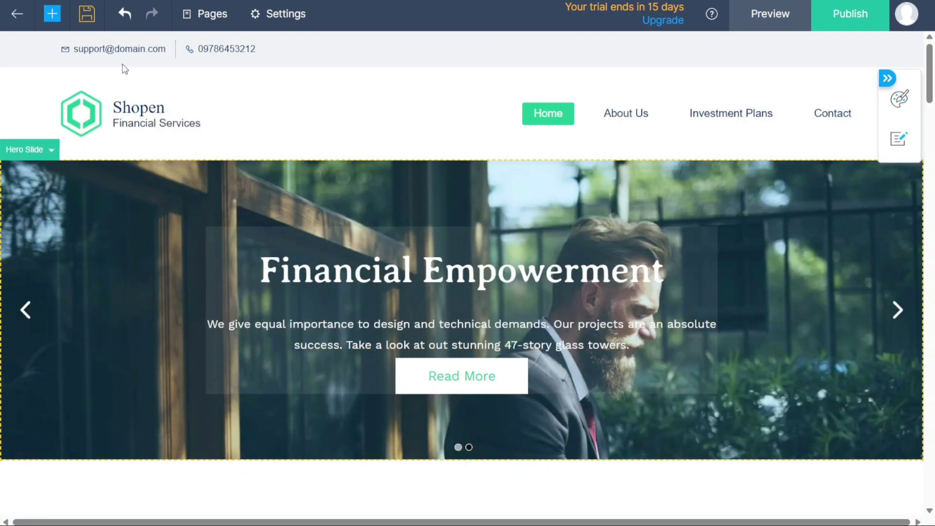
Step: Add a Heading element to the hero banner above the Financial Empowerment title
click(52, 21)
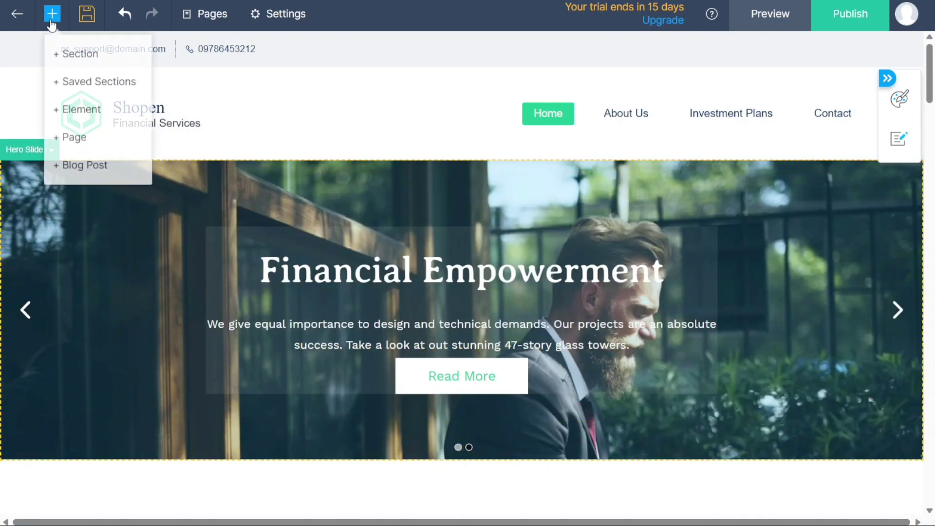
click(79, 116)
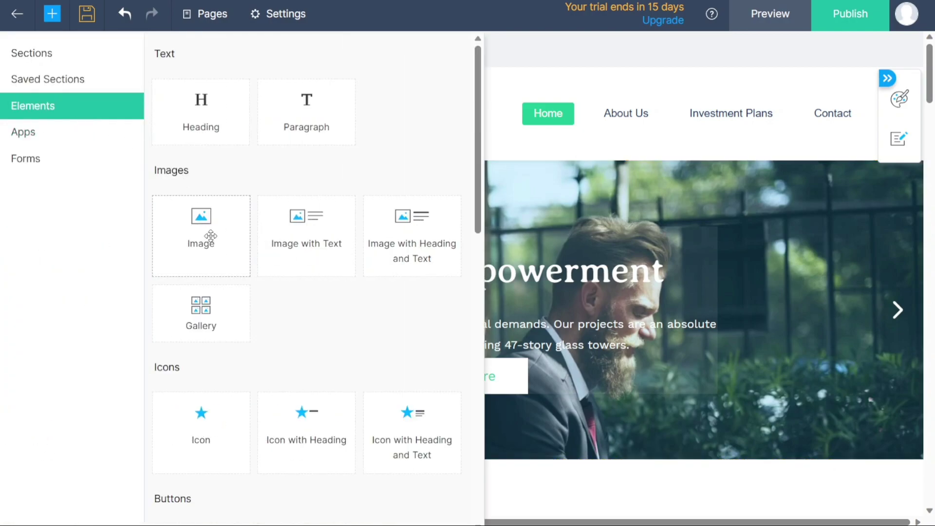
drag(202, 104, 467, 201)
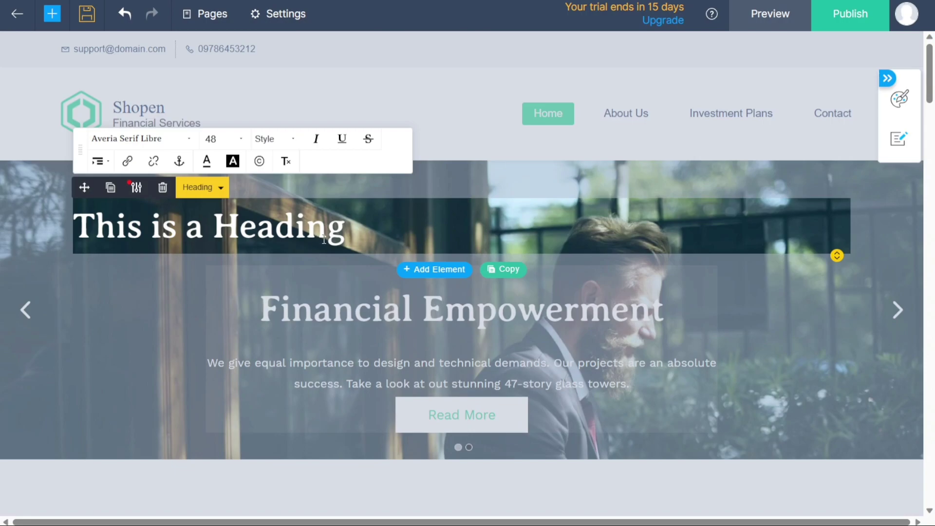
Step: Shorten the new heading's text to "Heading" and select the word
drag(211, 227, 68, 227)
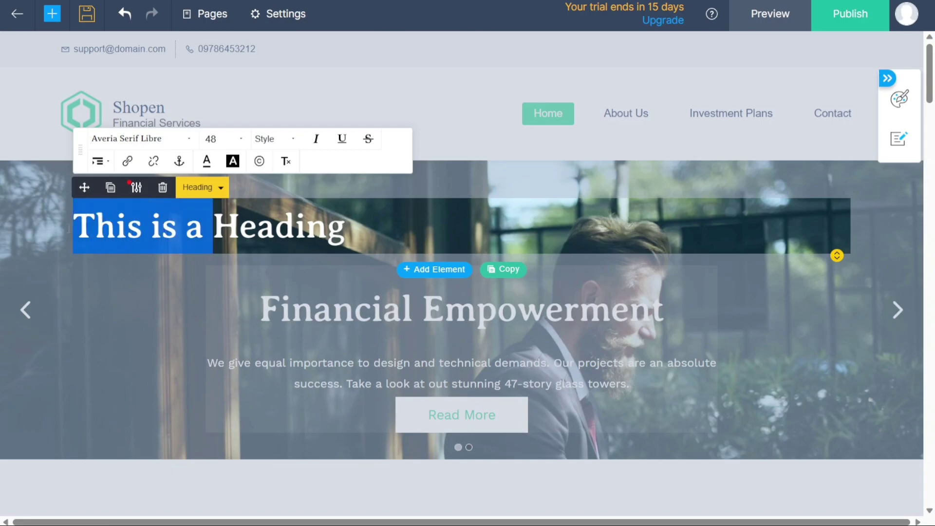
key(BackSpace)
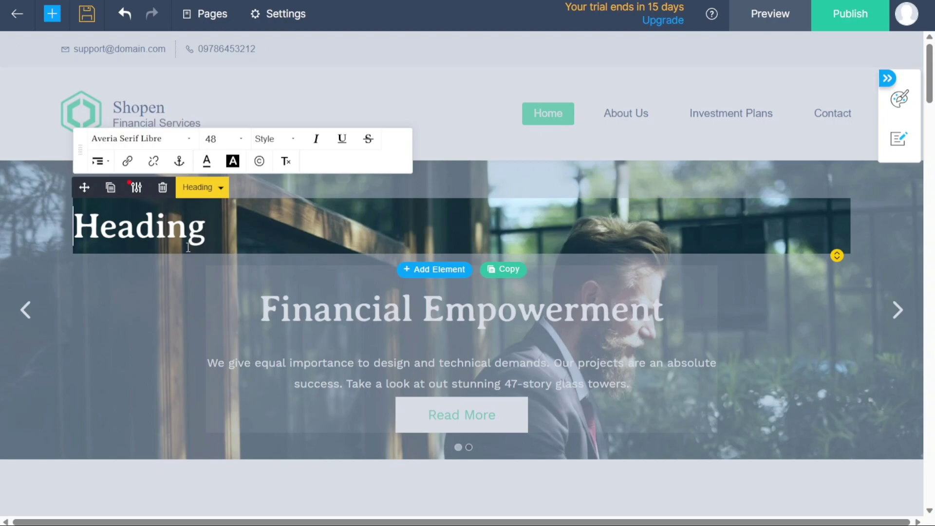
double_click(135, 243)
click(104, 166)
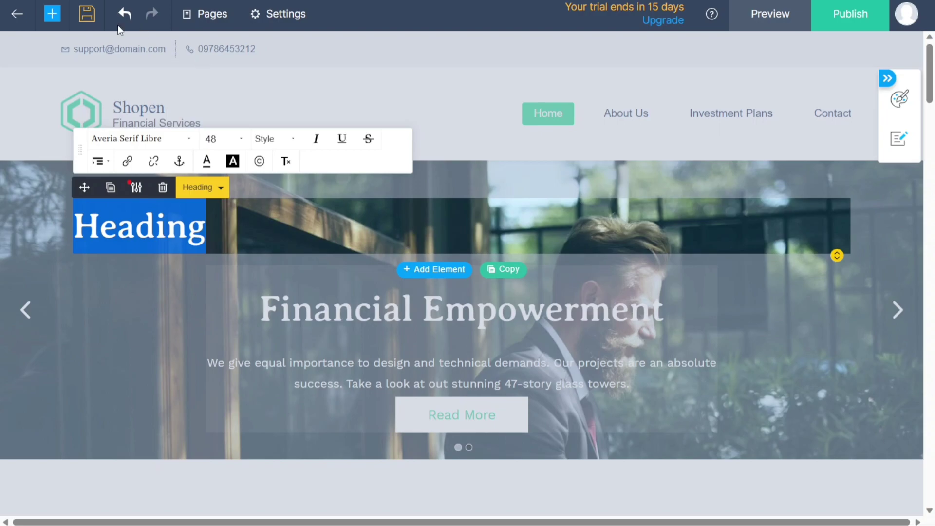
Step: Add a Paragraph element between the new heading and the Financial Empowerment title
click(51, 15)
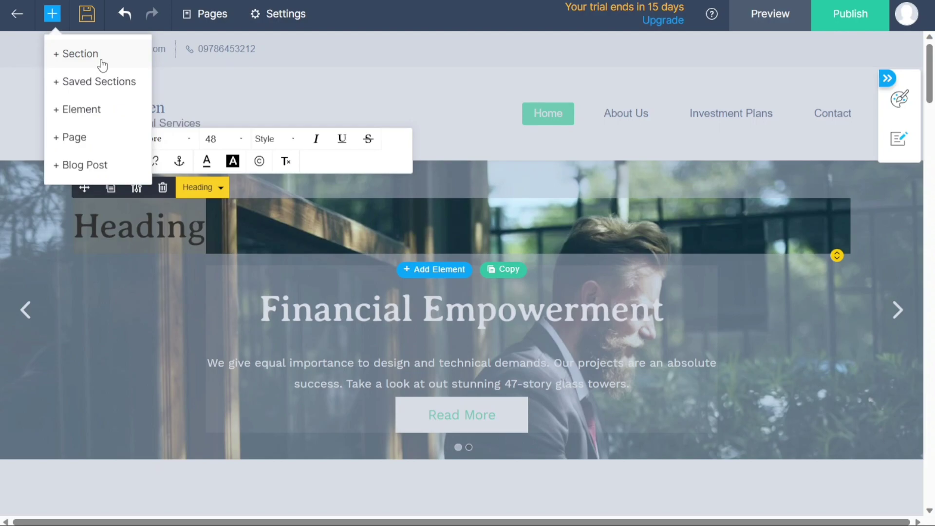
click(99, 113)
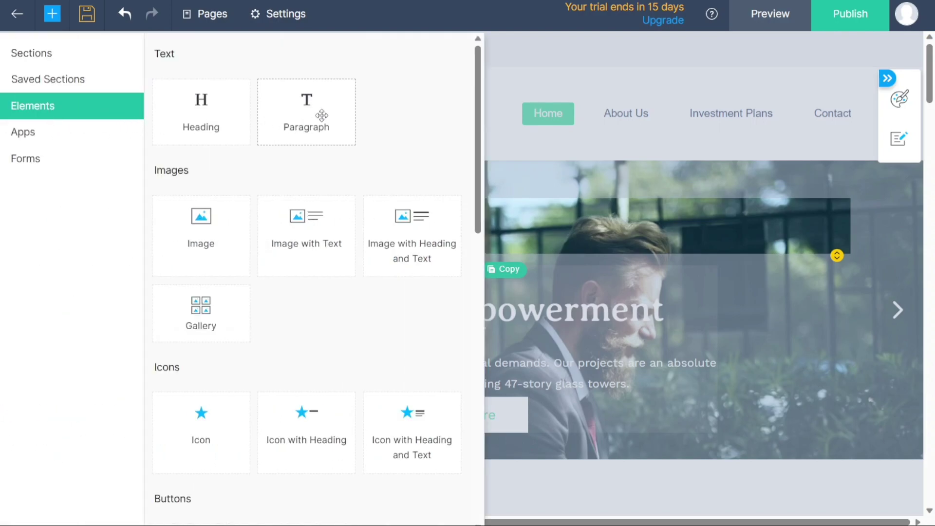
drag(322, 116, 376, 267)
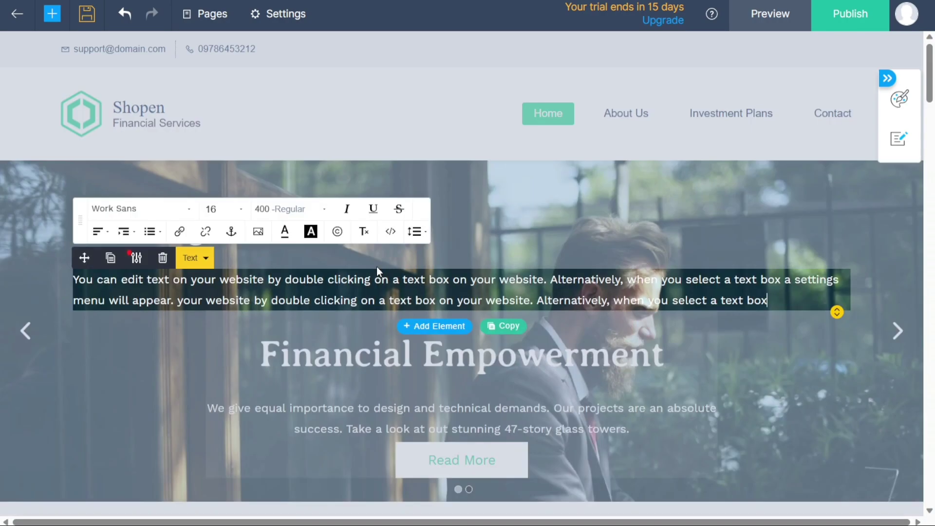
Step: Clear all the placeholder text from the new paragraph below the heading in the hero banner
click(548, 176)
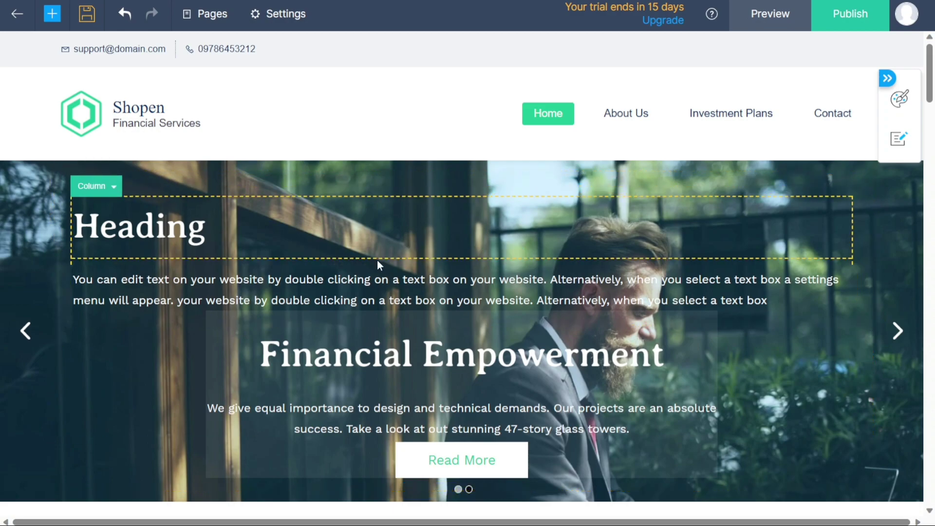
double_click(378, 282)
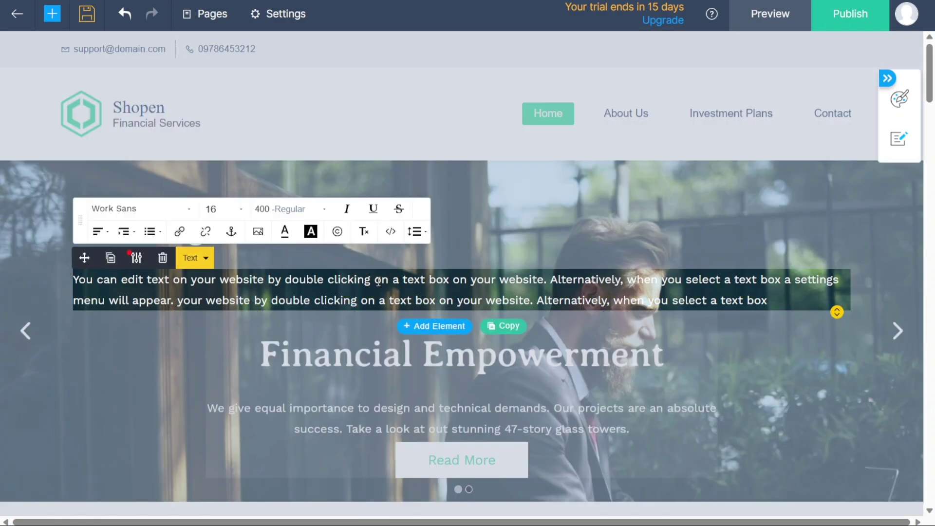
key(Delete)
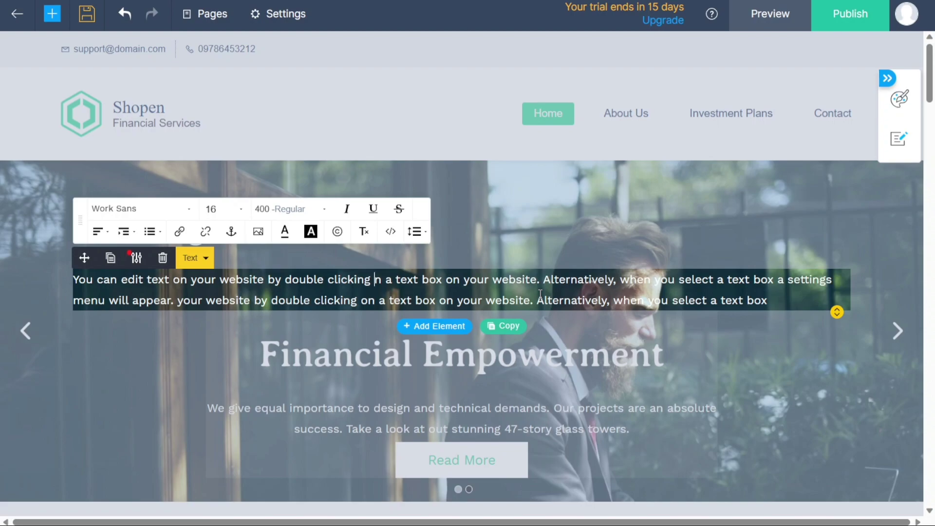
key(ctrl+a)
key(BackSpace)
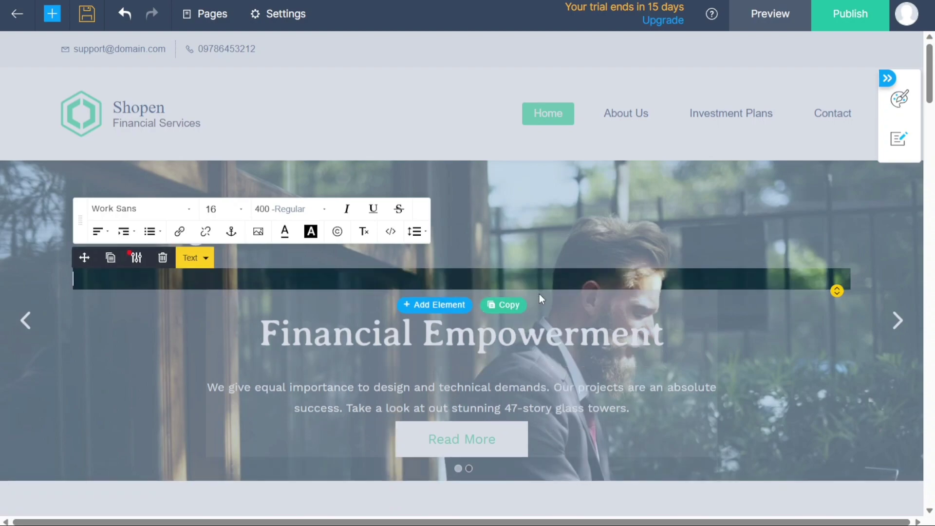
click(595, 209)
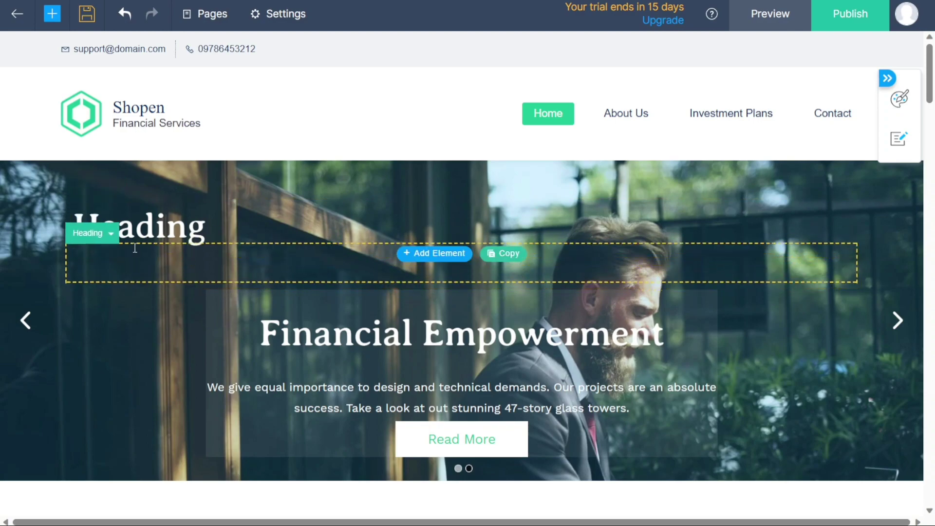
Step: Delete the added Heading element from the hero banner and confirm the deletion
click(104, 246)
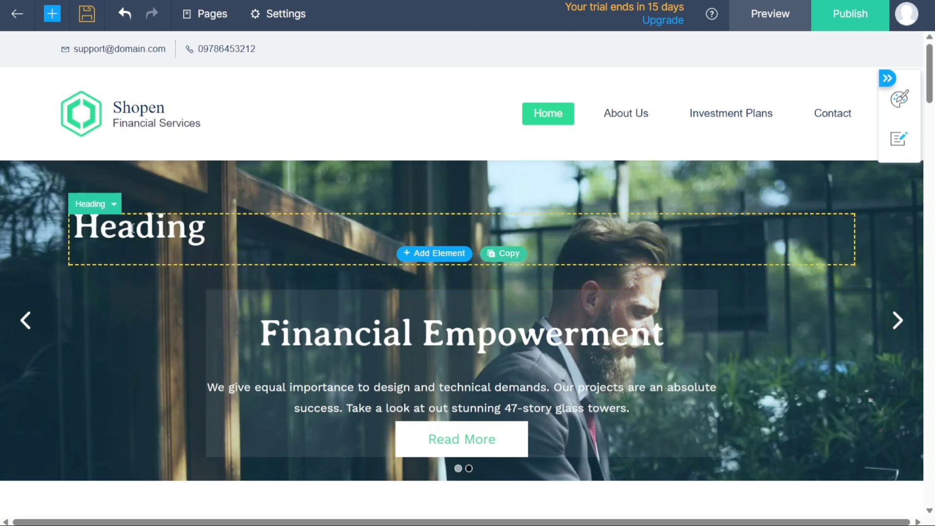
click(178, 218)
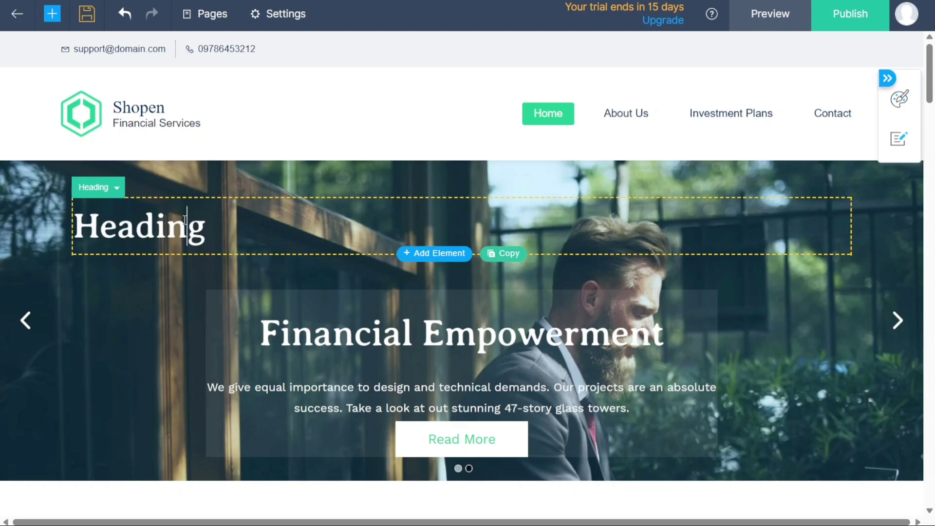
click(164, 188)
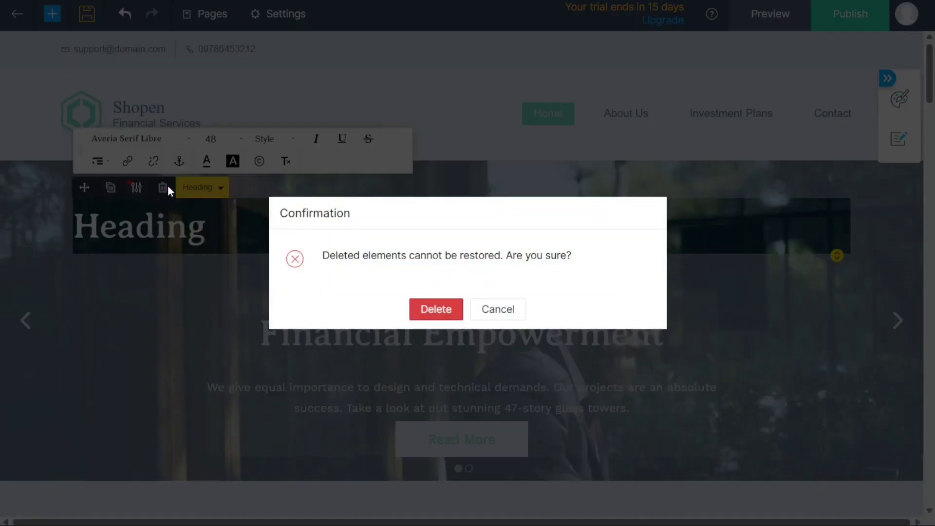
click(433, 309)
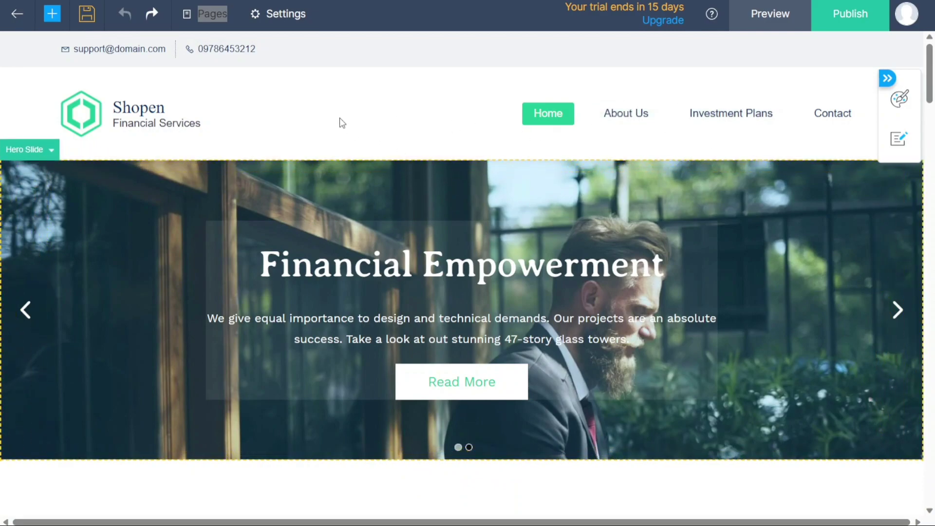
Step: Open the site's menu settings and examine the items of the default primary menu
click(285, 15)
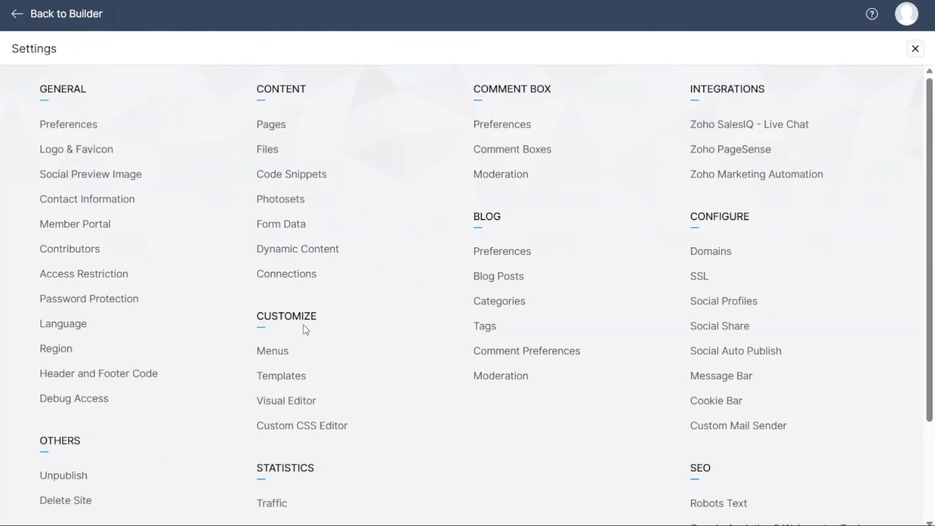
click(269, 352)
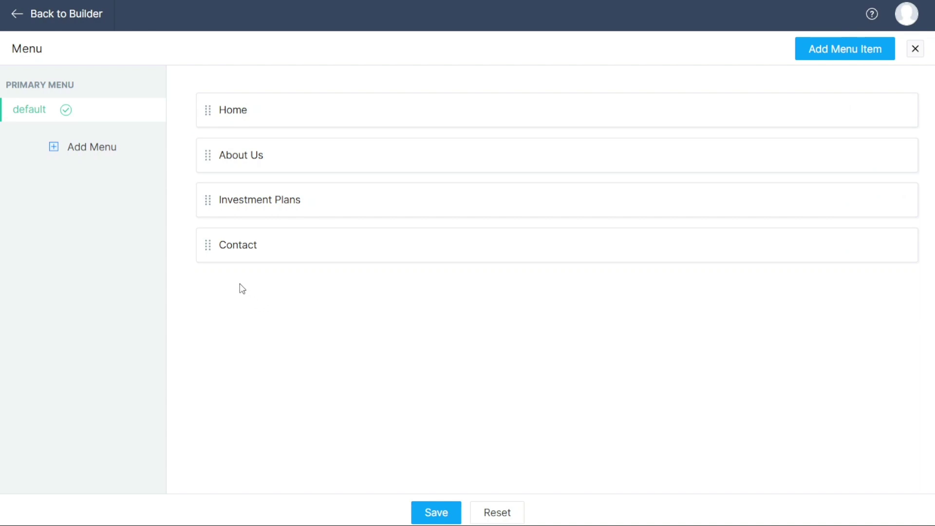
mouse_move(211, 244)
mouse_down()
mouse_move(207, 217)
mouse_move(209, 247)
mouse_up()
click(852, 55)
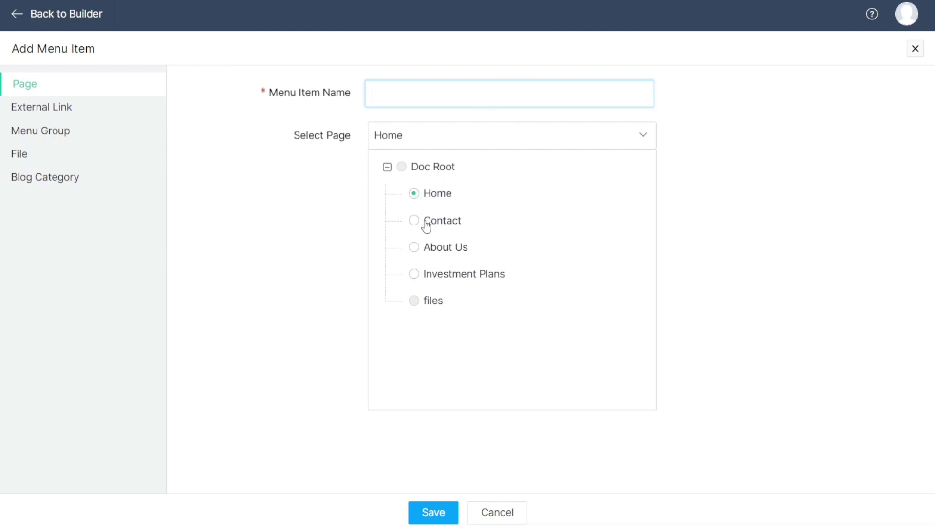
click(416, 249)
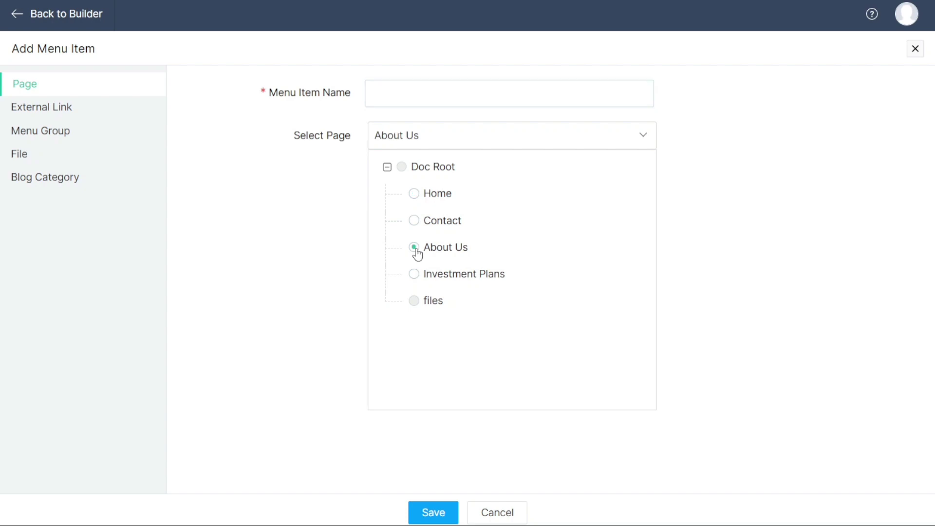
click(415, 194)
click(496, 516)
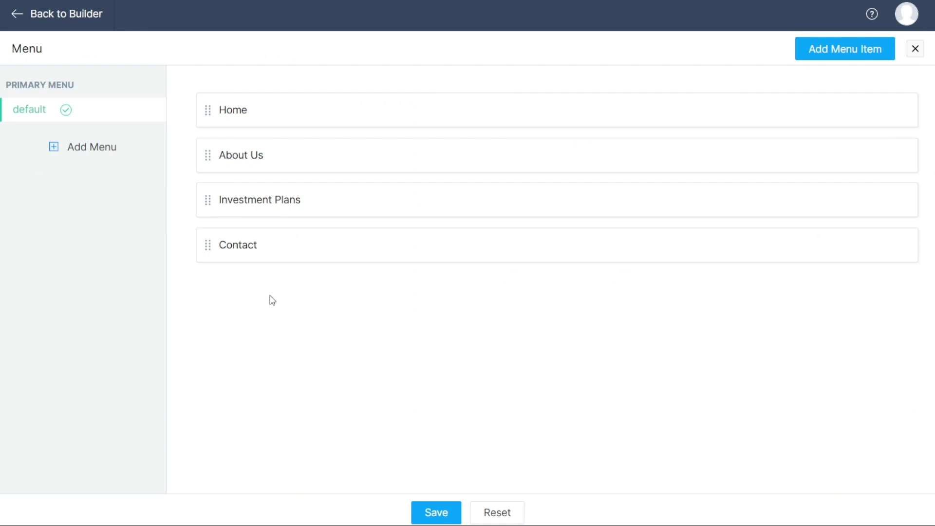
click(17, 18)
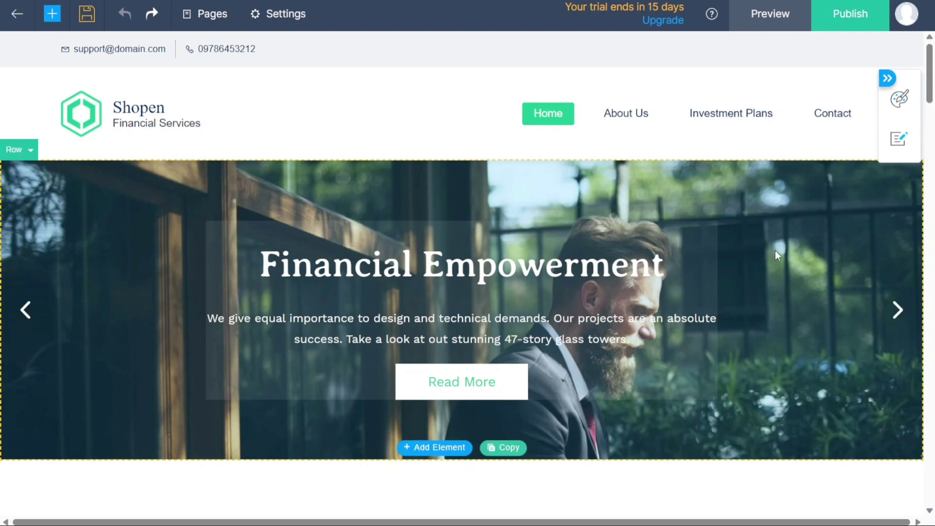
Step: Change the font of the Financial Empowerment heading in the hero banner to MS Serif
click(571, 270)
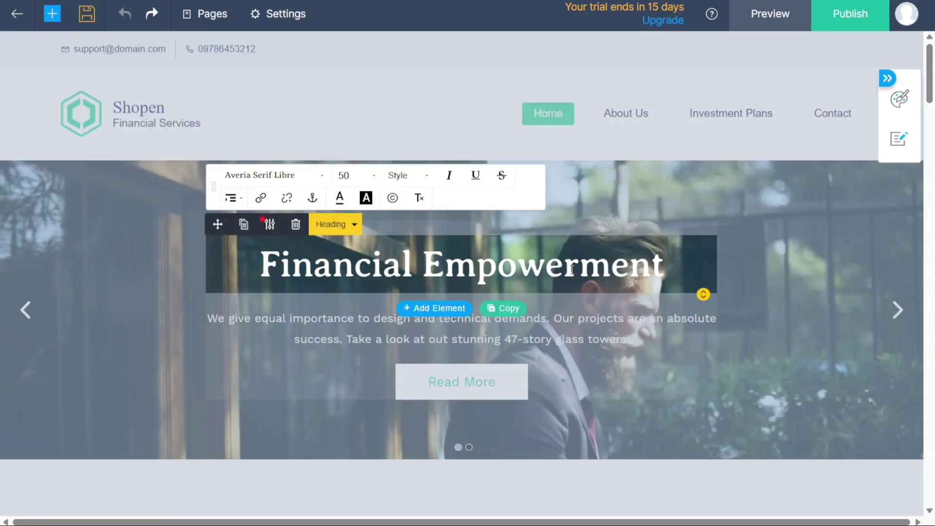
triple_click(571, 270)
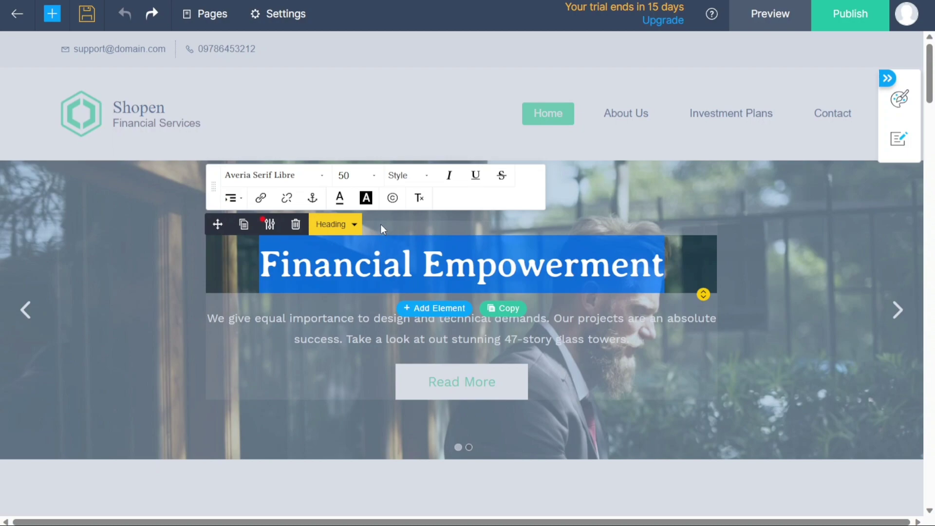
click(475, 176)
click(476, 177)
click(296, 178)
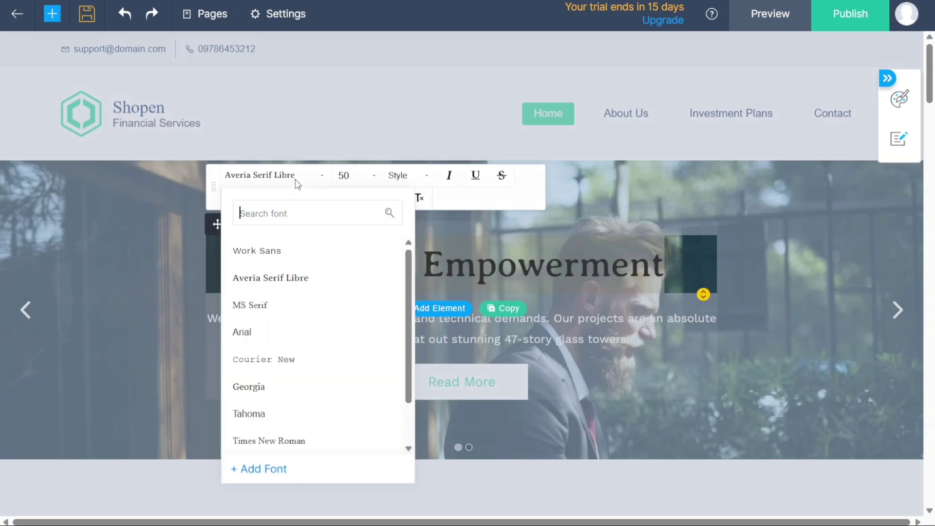
click(289, 305)
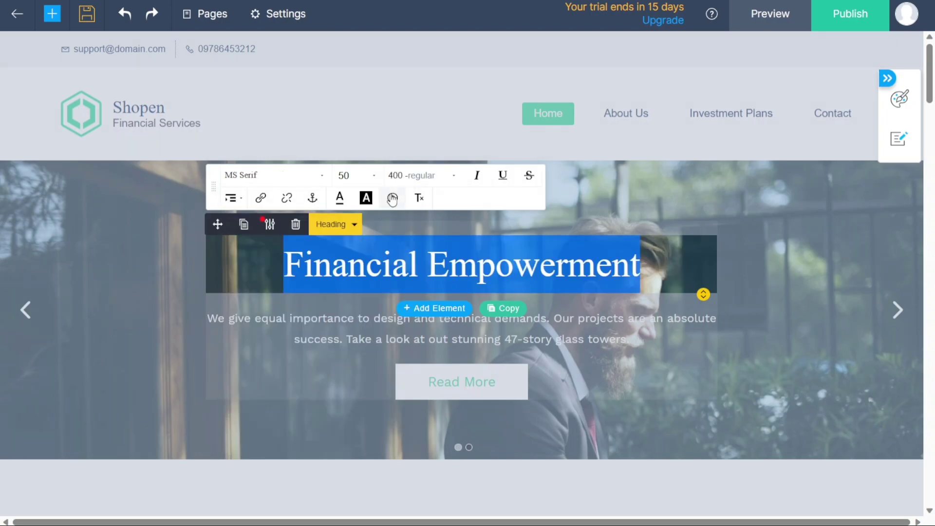
click(372, 176)
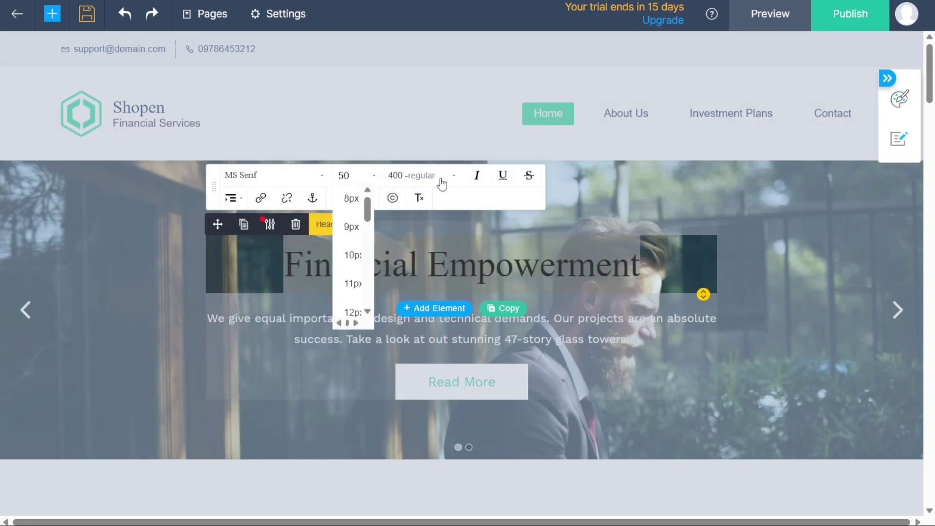
click(502, 177)
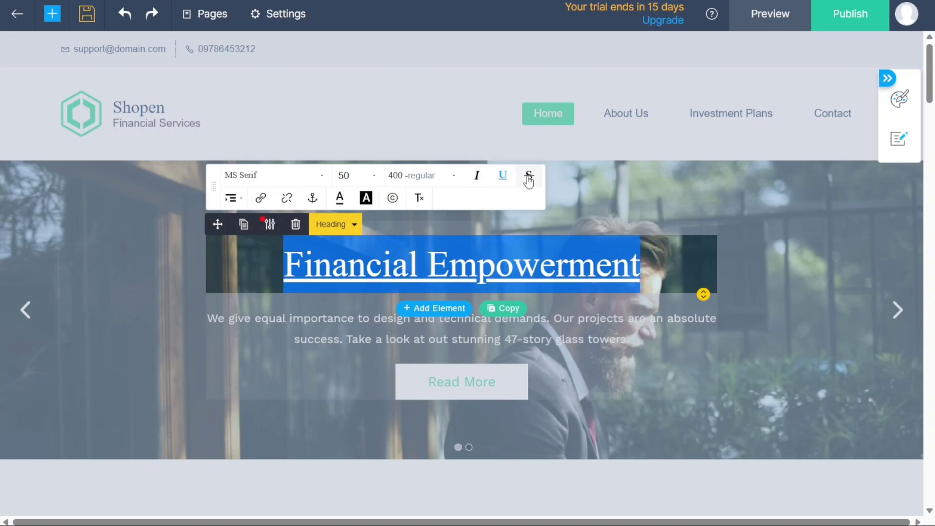
click(528, 177)
click(502, 176)
click(530, 177)
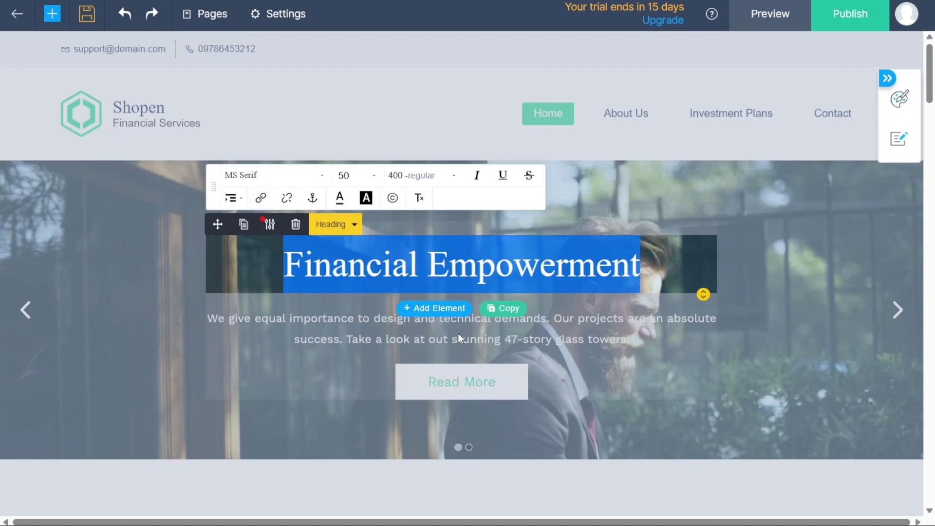
click(641, 245)
click(638, 199)
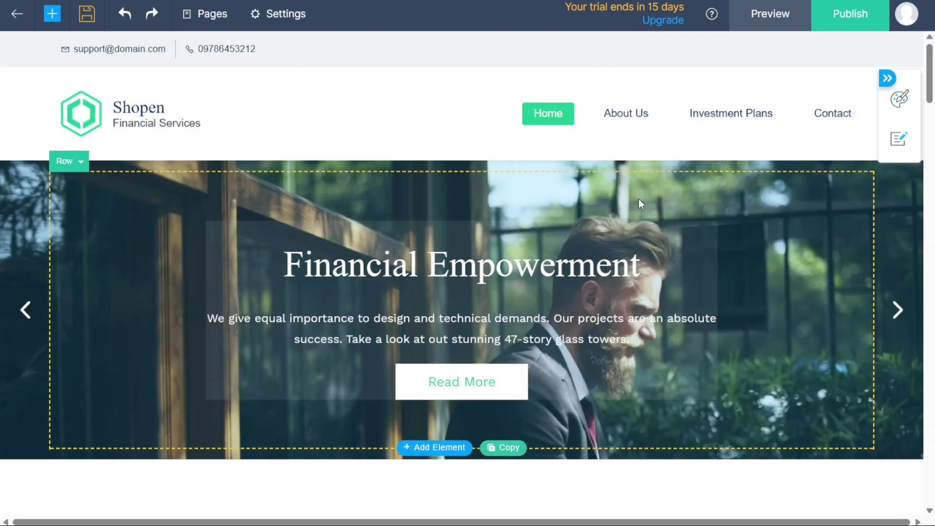
click(590, 317)
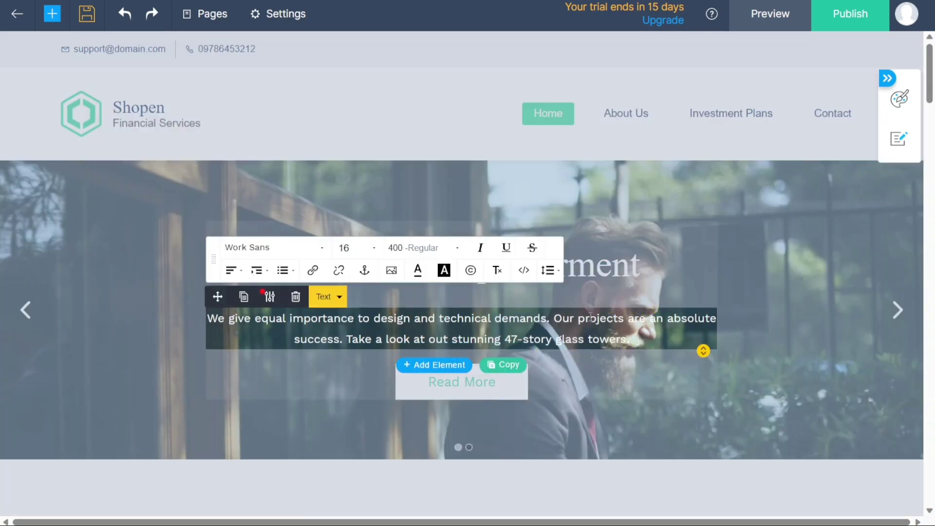
click(766, 216)
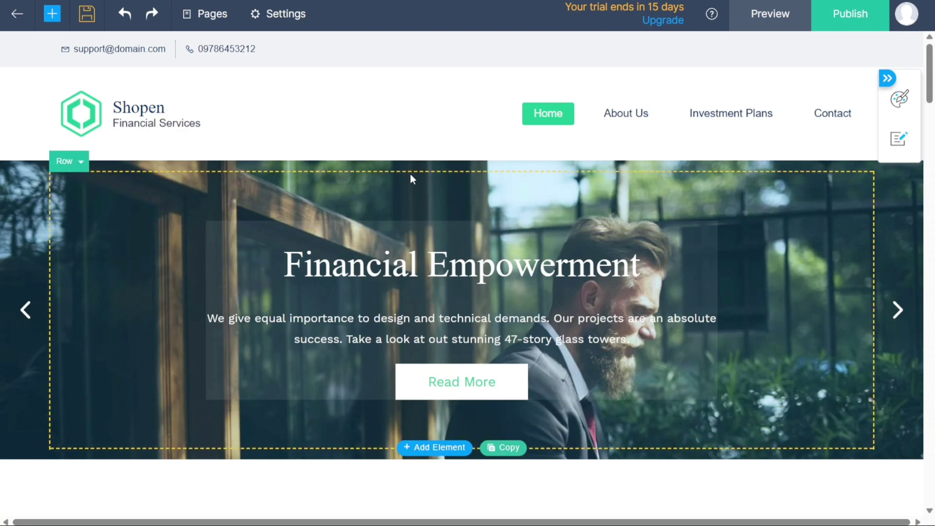
Step: Replace the hero slide's background image with the laptop-g49bbccb0b picture from the Doc Root files
click(394, 167)
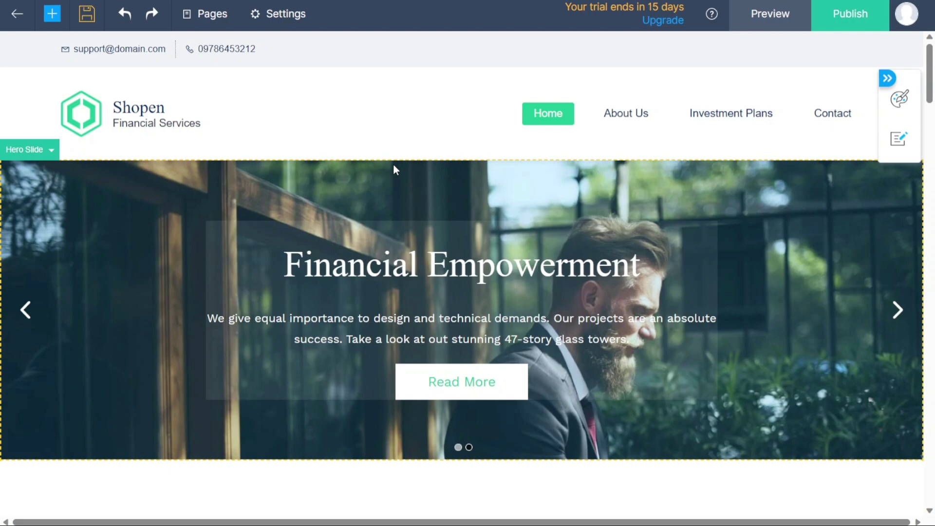
click(329, 196)
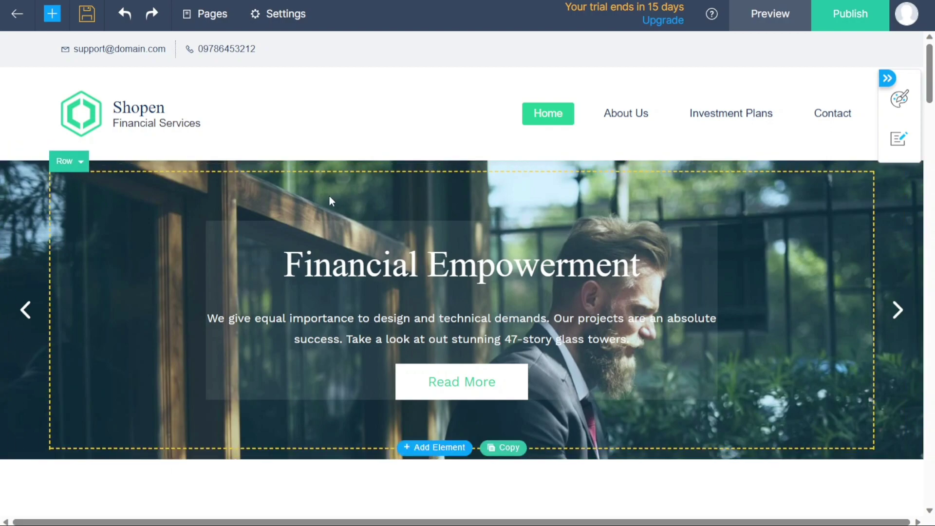
click(271, 170)
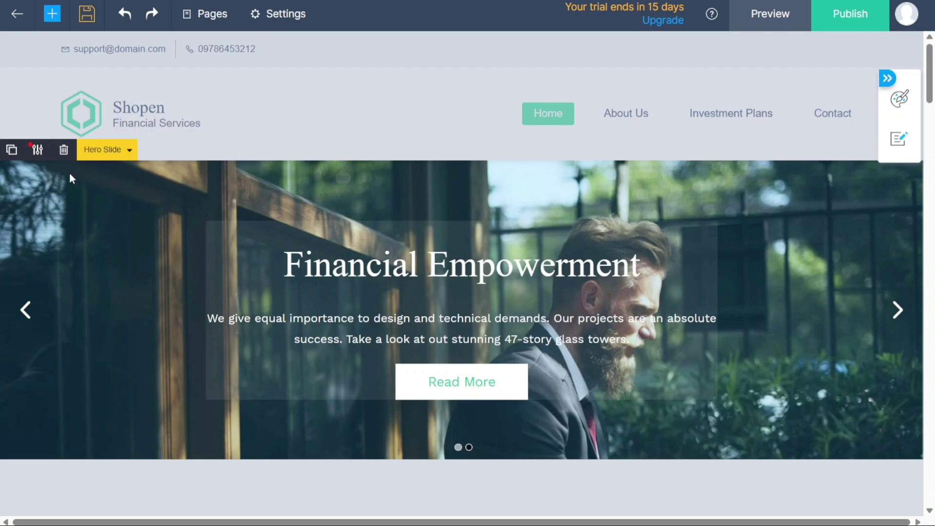
click(37, 151)
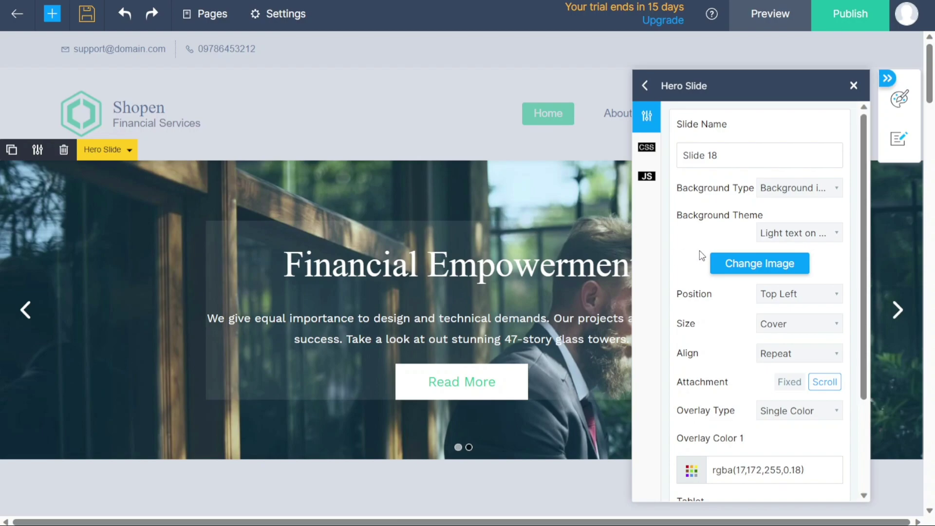
click(766, 271)
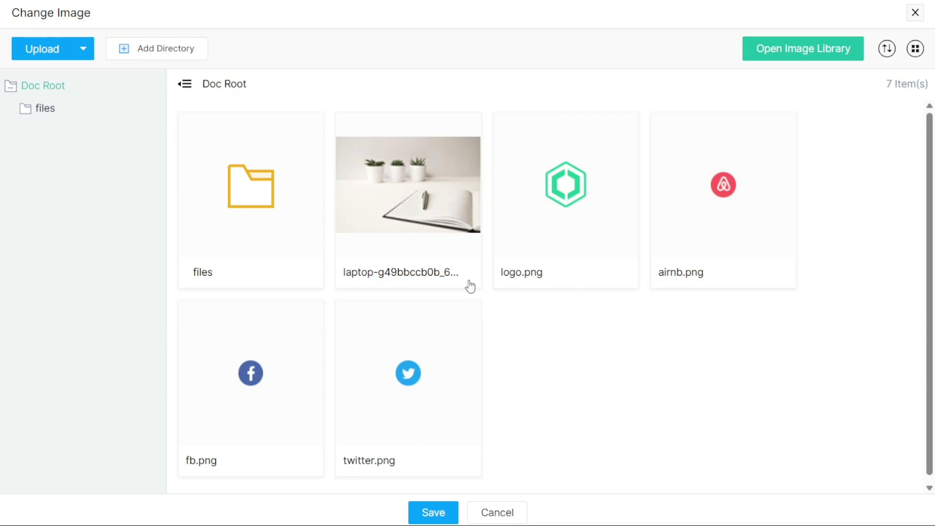
click(428, 223)
click(429, 519)
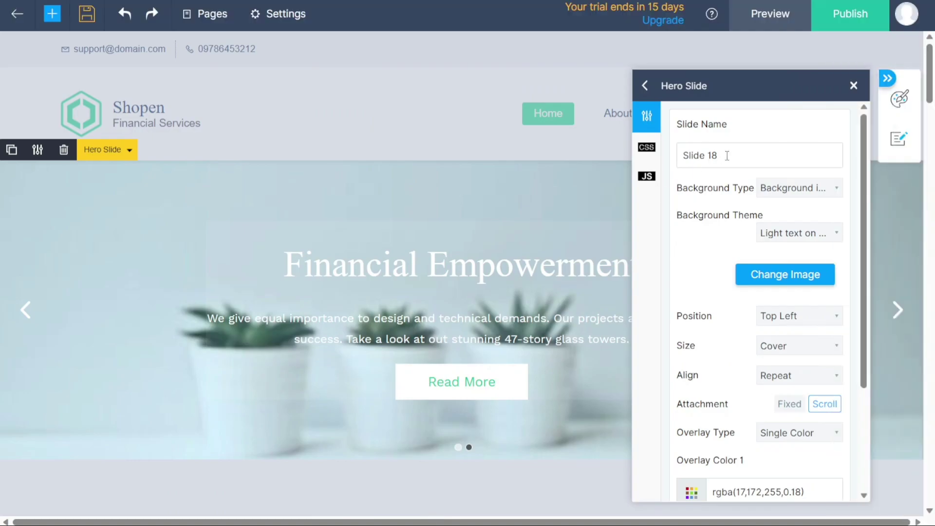
click(854, 86)
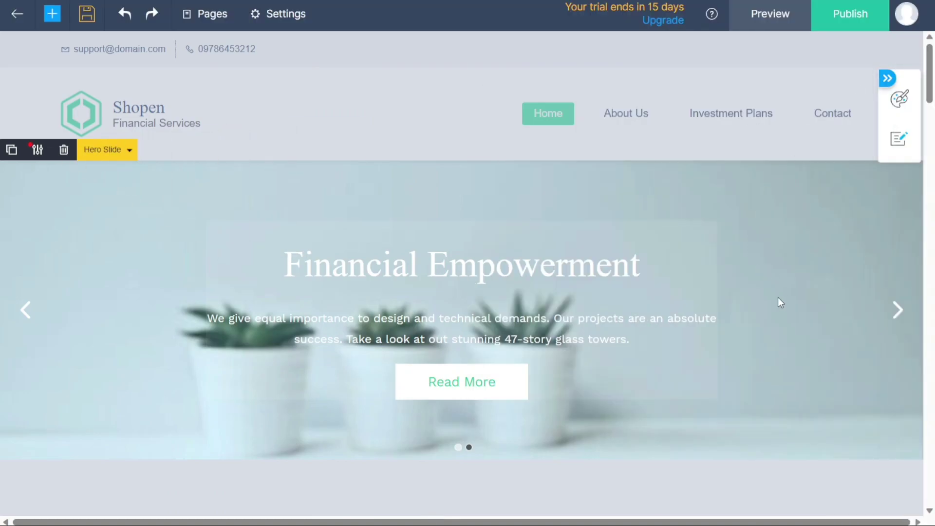
Step: Align the Read More button in the hero banner to the left
click(516, 389)
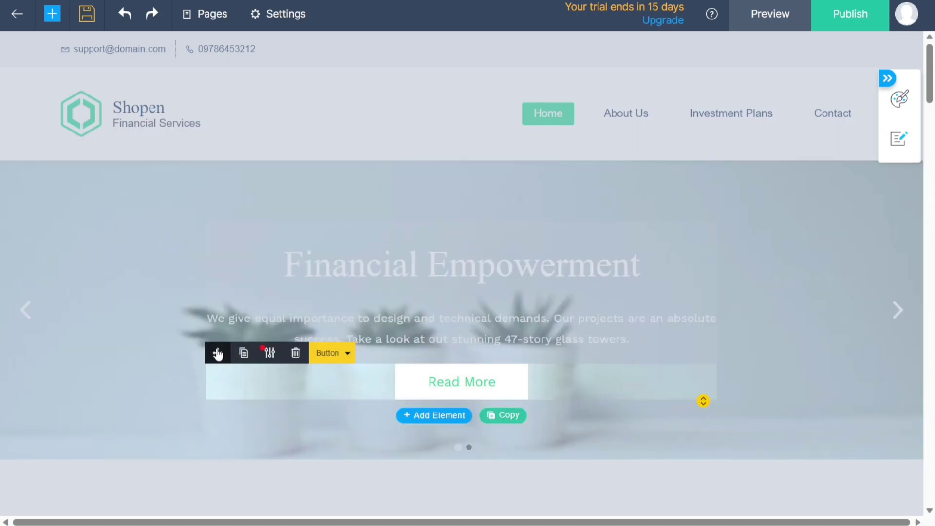
mouse_move(217, 355)
mouse_down()
mouse_move(215, 337)
mouse_move(215, 369)
mouse_up()
click(270, 353)
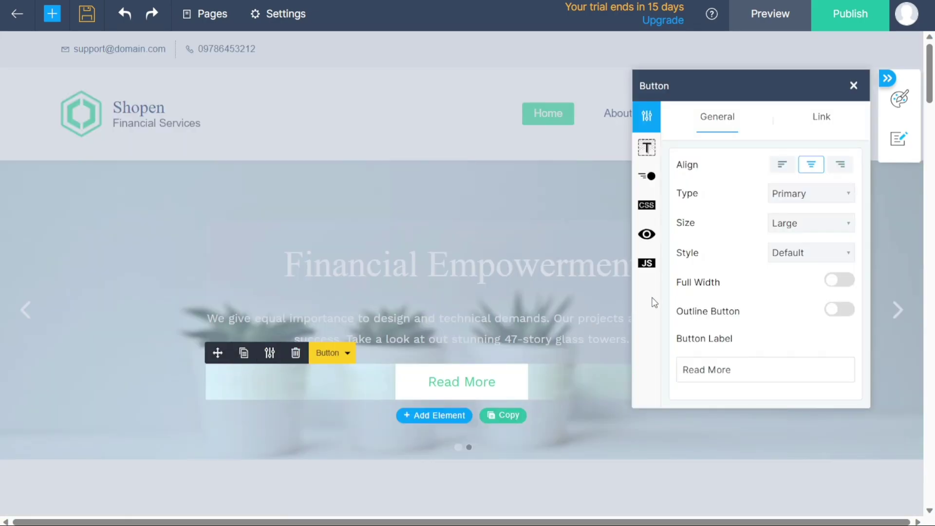
click(782, 165)
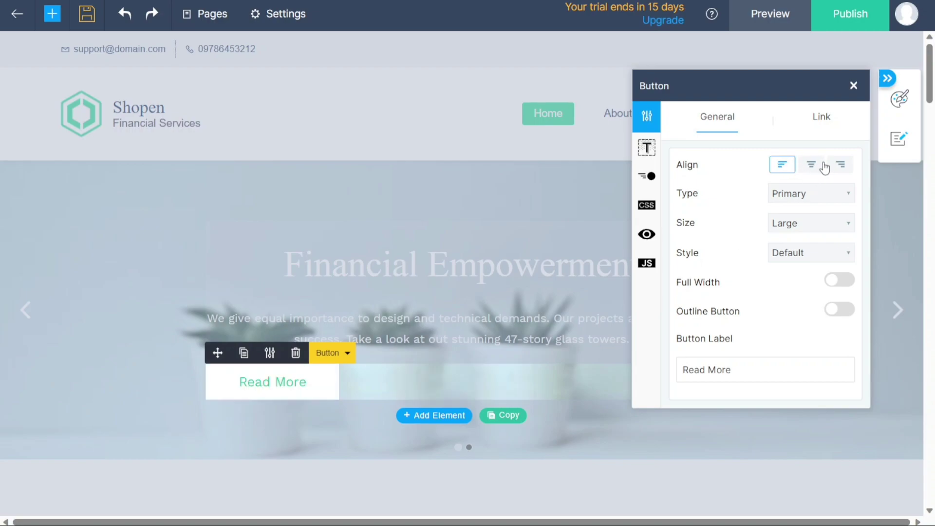
Step: Center the Read More button in the hero banner and give it the rounded corners style
click(839, 165)
click(821, 167)
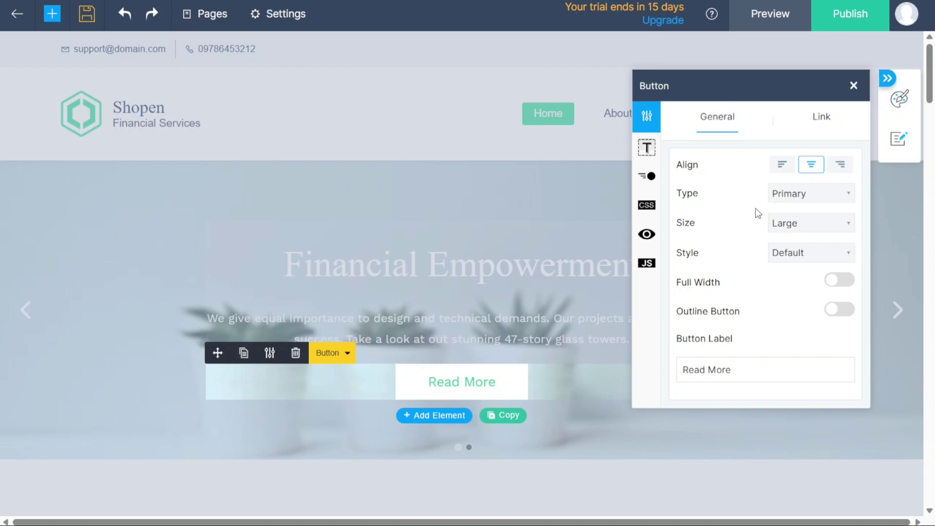
click(794, 252)
click(790, 286)
Step: Change the hero banner button's label to Ok and close its settings
triple_click(742, 366)
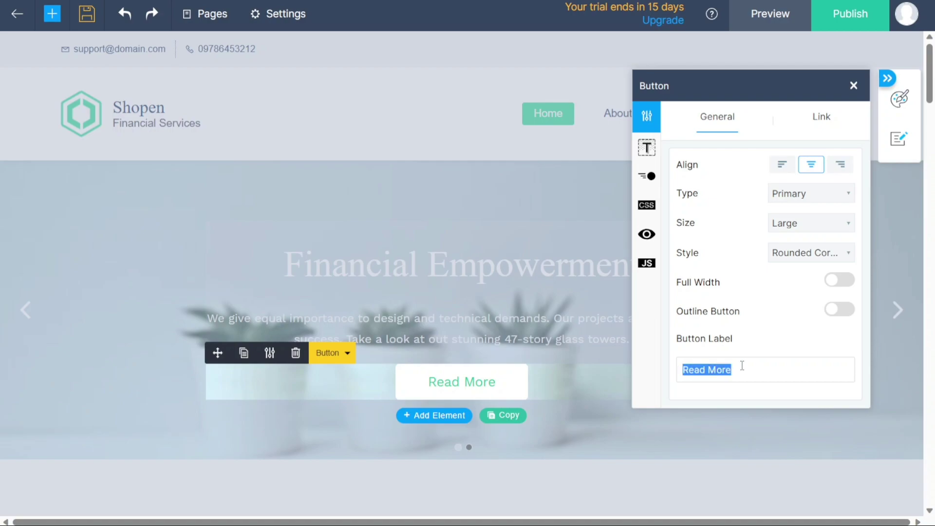
text(ok)
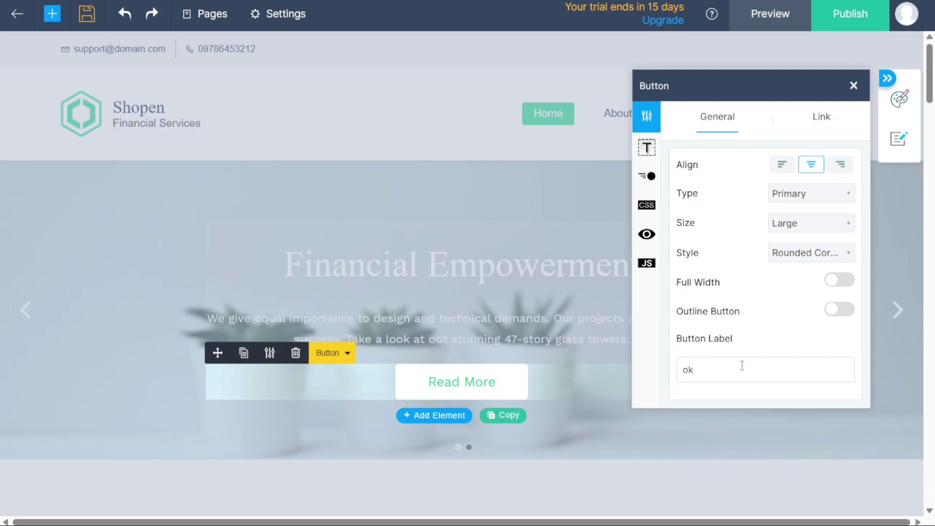
key(BackSpace)
key(BackSpace)
text(Ok)
click(853, 86)
Step: Open the site footer for editing and examine the text options of its navigation links
scroll(908, 511, down, 15)
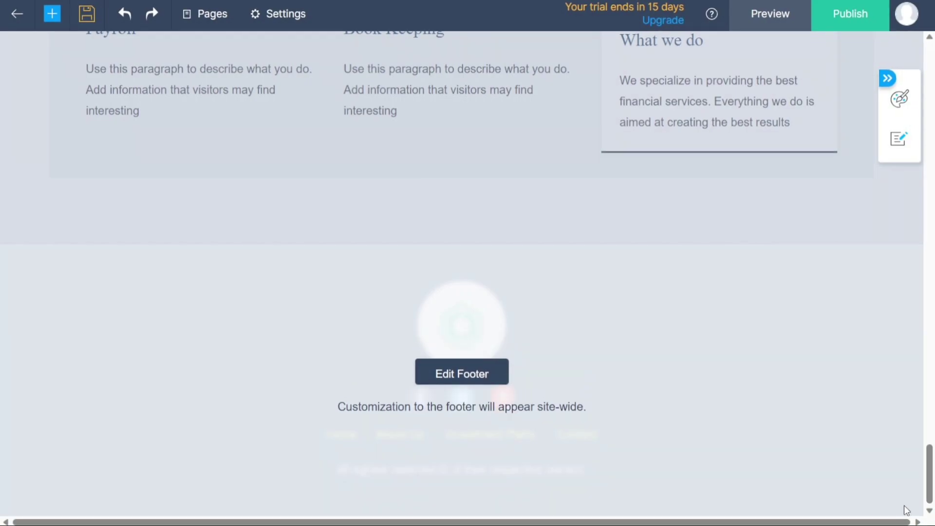
click(463, 374)
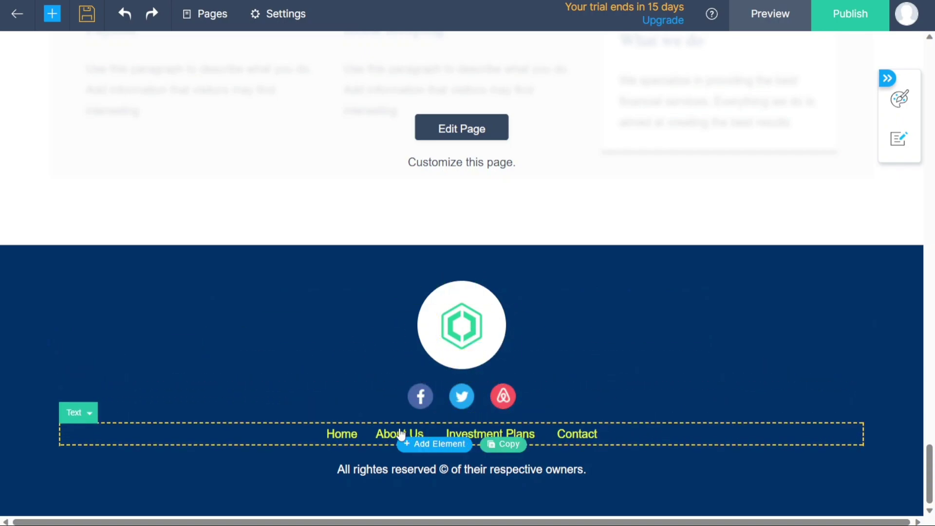
click(302, 432)
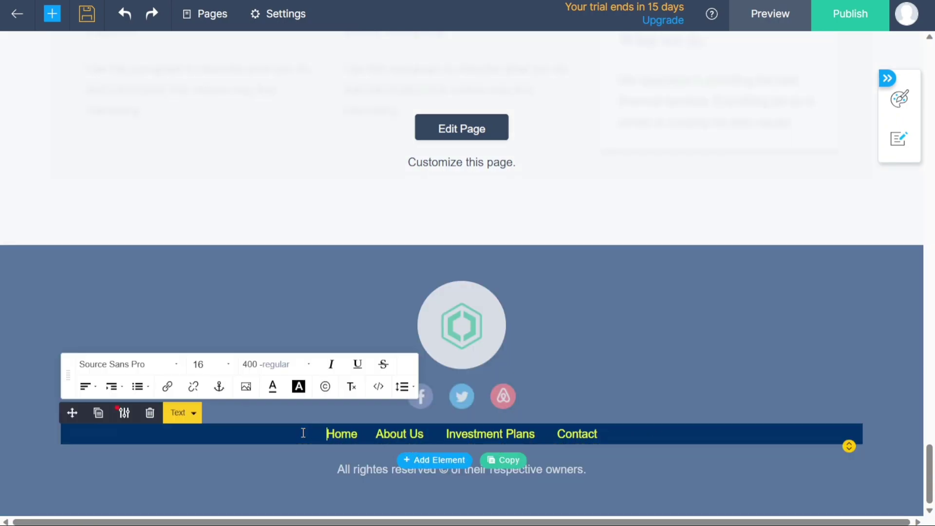
click(569, 392)
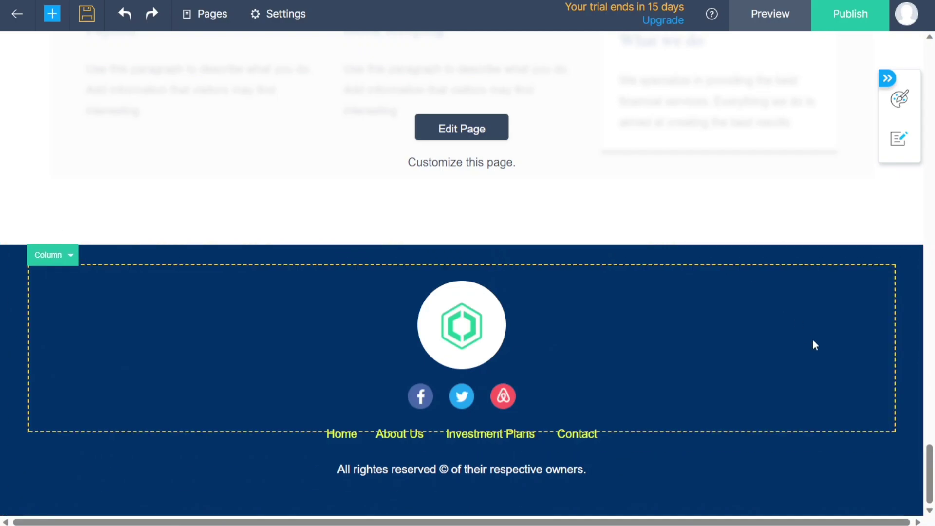
Step: Add the Achievements section with three counters from the Heading section layouts directly below the hero banner
drag(931, 469, 930, 69)
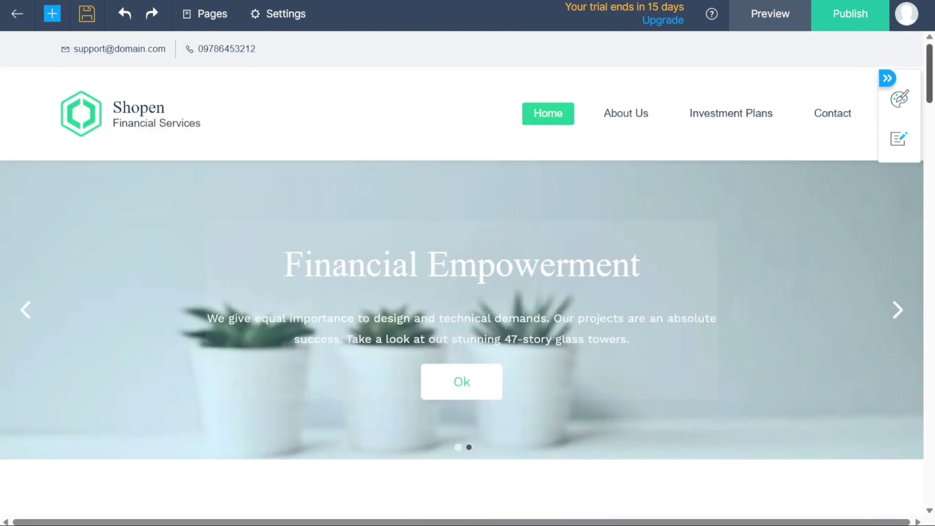
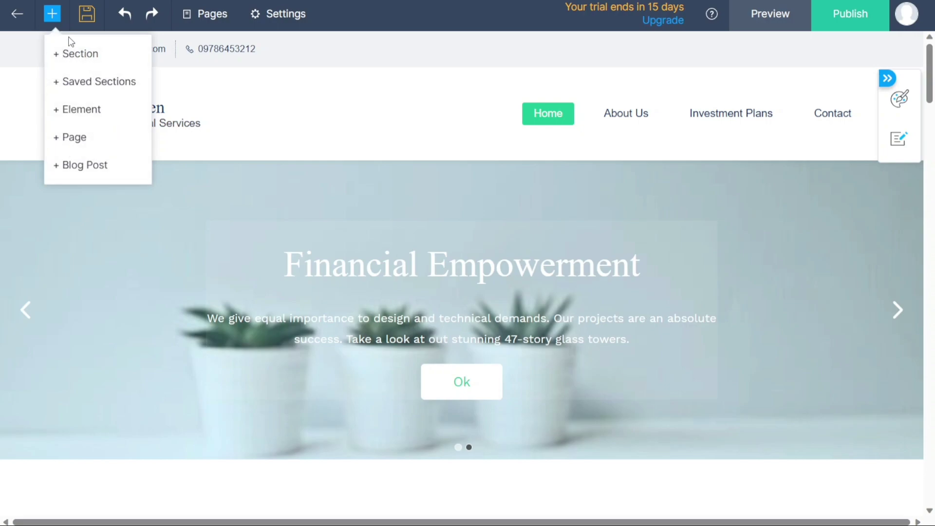
click(111, 58)
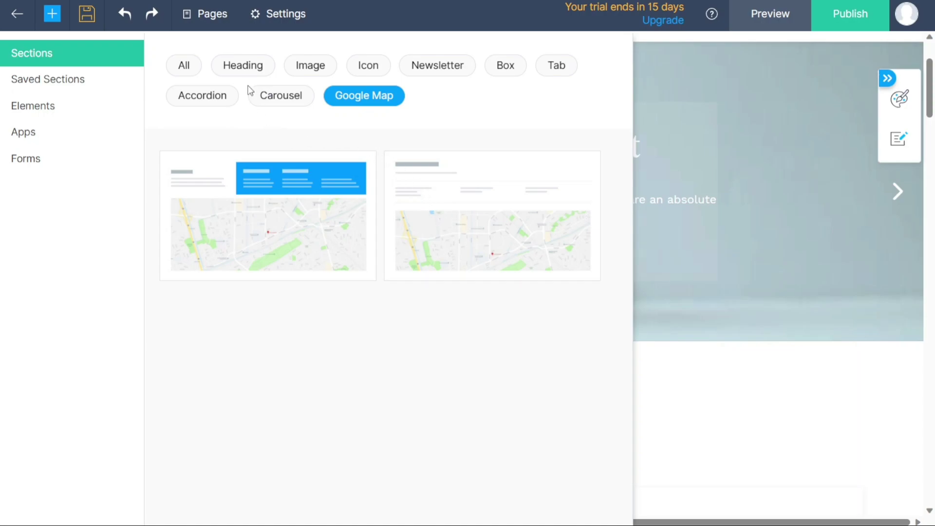
click(243, 67)
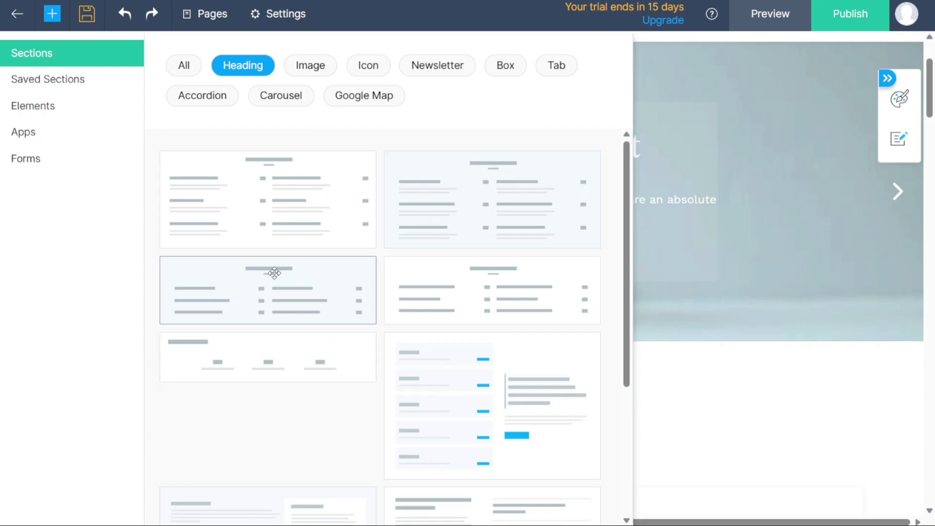
drag(280, 360, 453, 380)
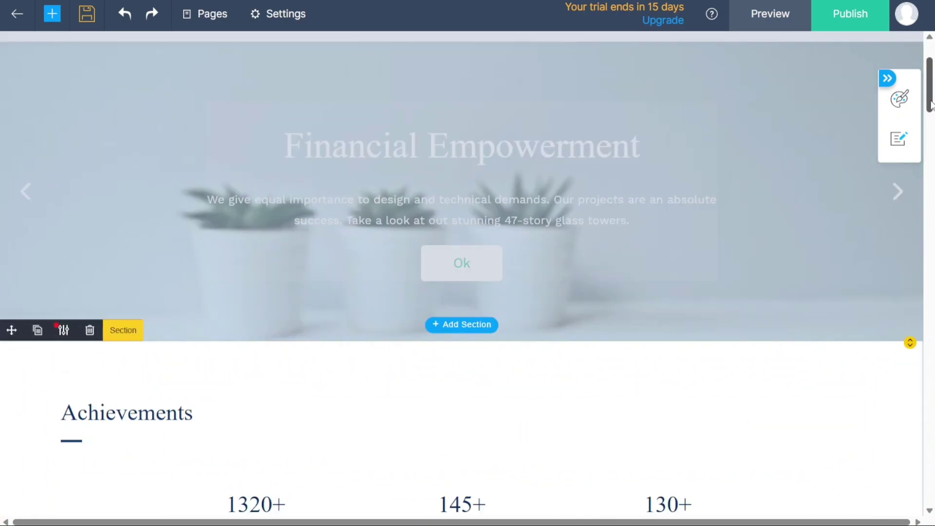
scroll(931, 126, down, 4)
scroll(931, 125, down, 1)
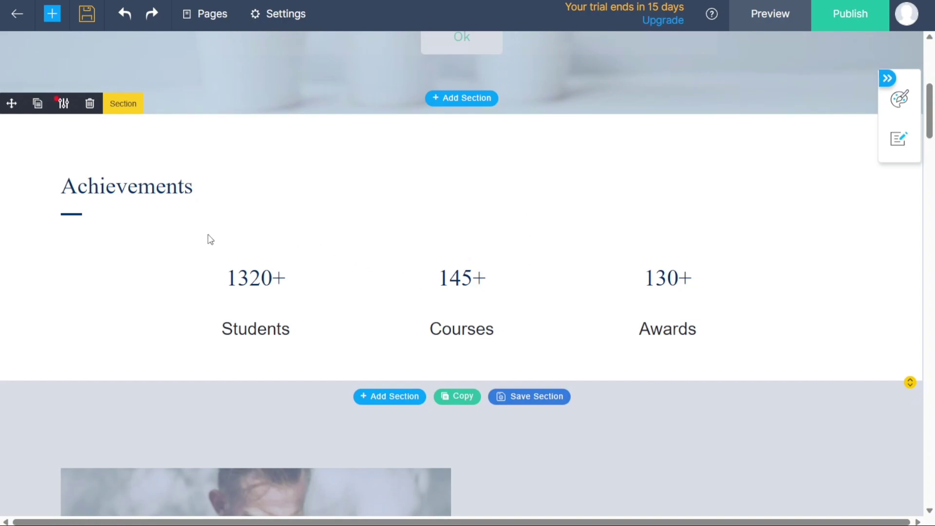
Step: Examine the Achievements heading's formatting options and the section's background settings
click(140, 186)
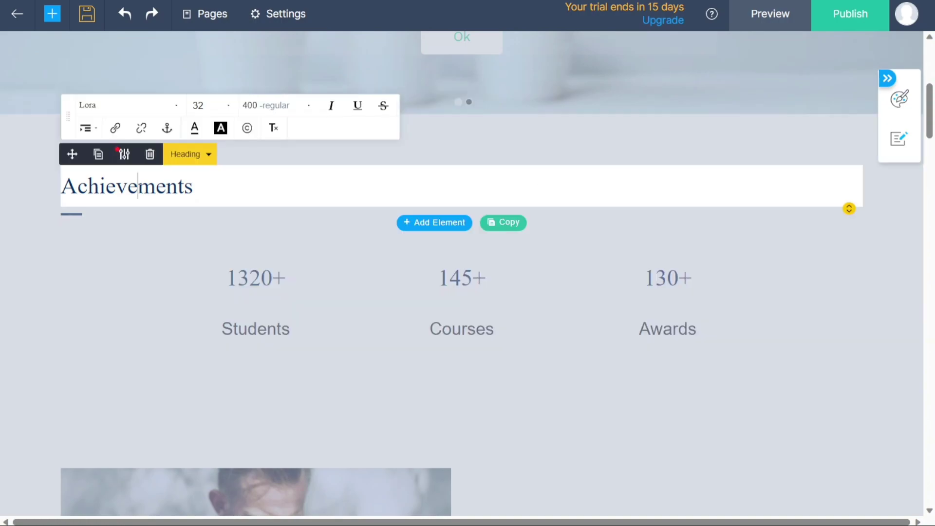
click(205, 244)
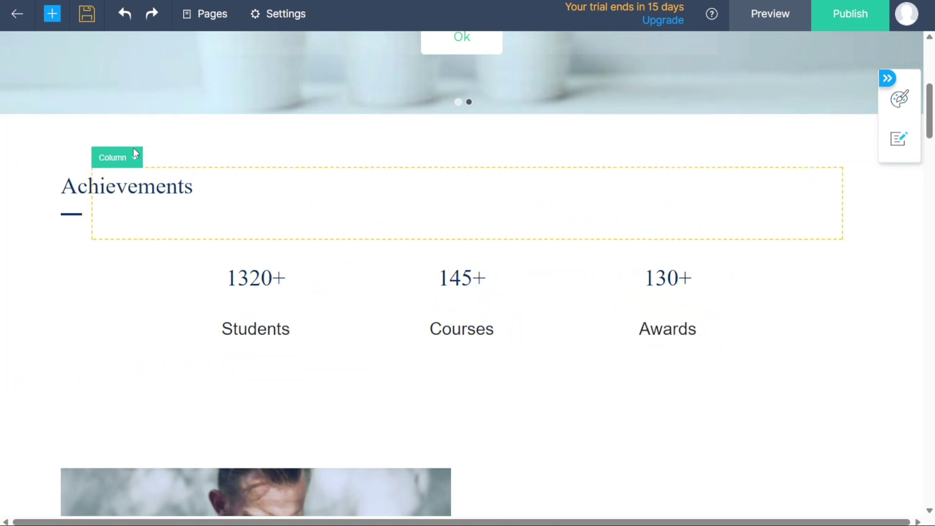
click(159, 145)
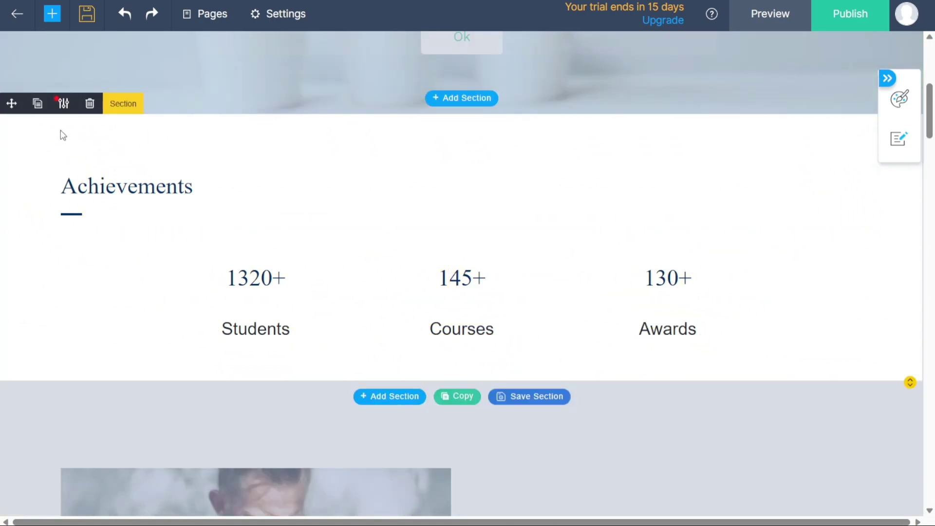
click(63, 104)
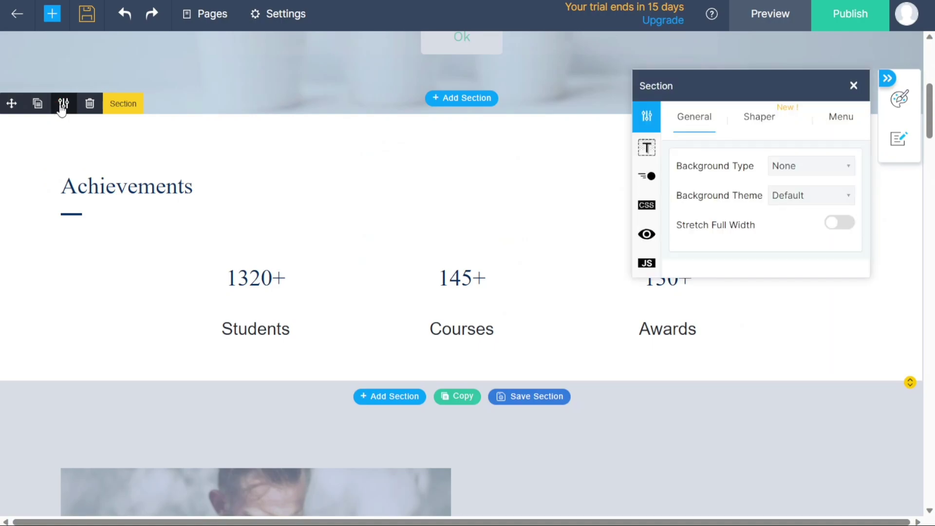
click(854, 87)
click(472, 206)
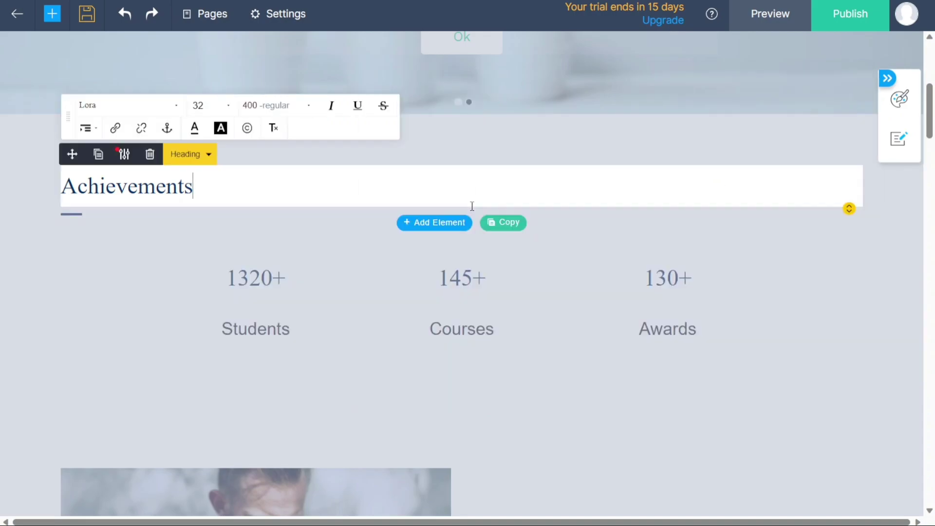
click(843, 291)
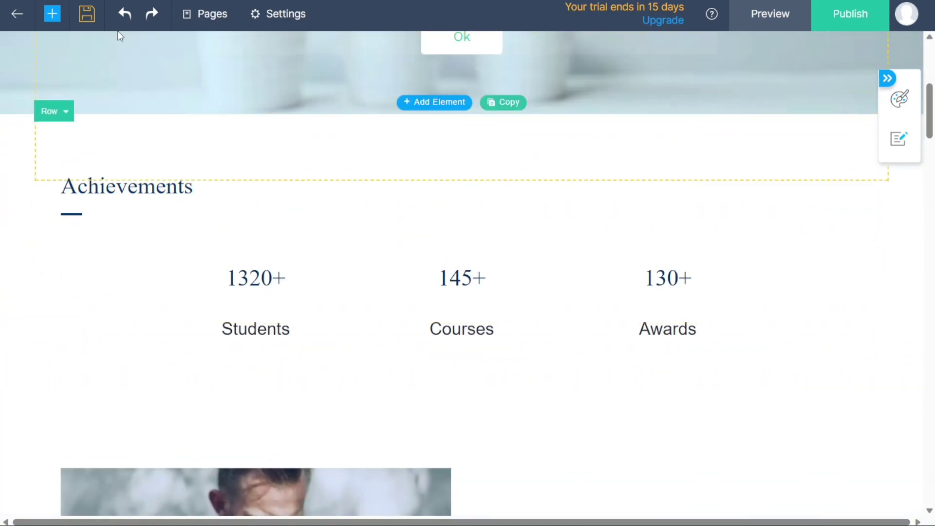
Step: Insert a Heading element below the Achievements title in the new section
click(52, 14)
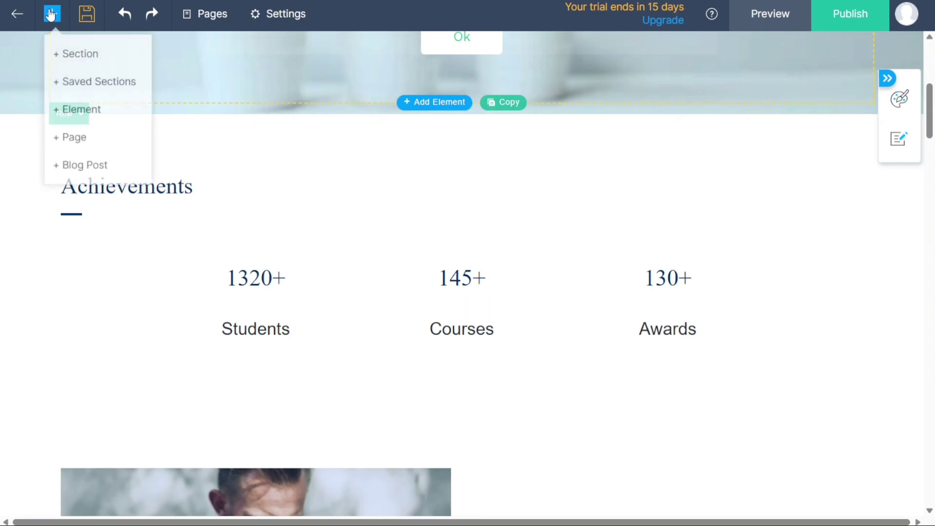
click(94, 111)
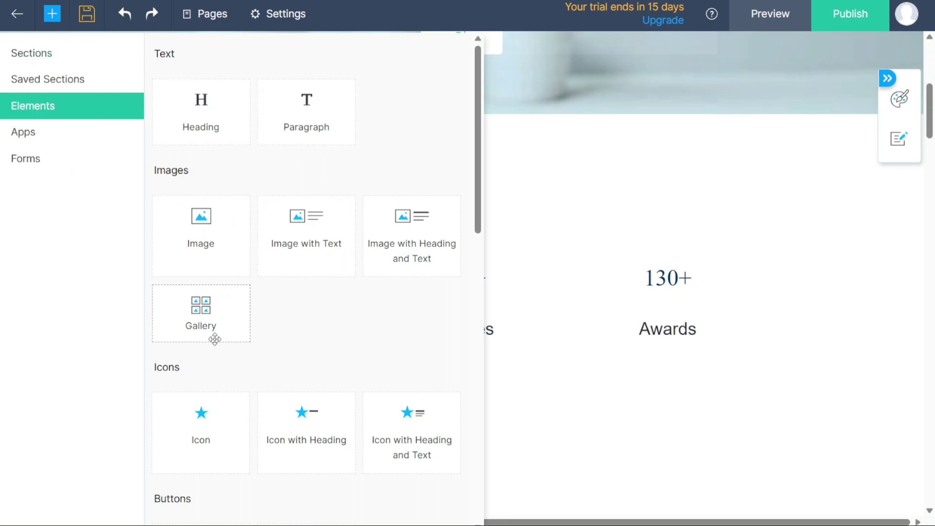
drag(477, 227, 436, 186)
click(57, 17)
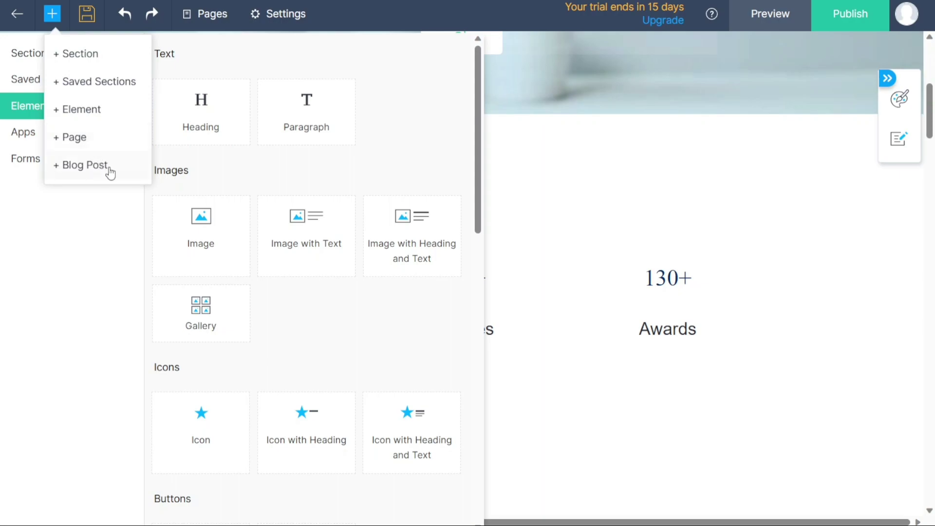
click(85, 122)
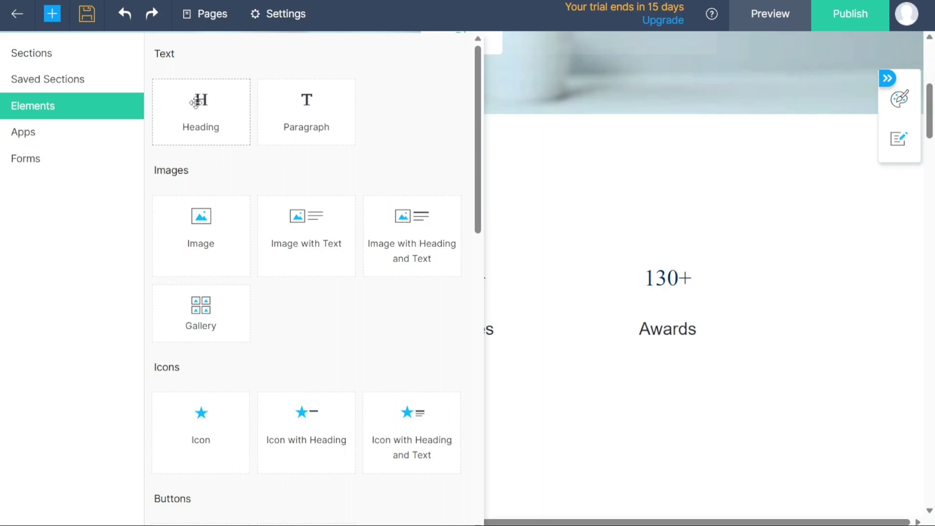
drag(196, 98, 445, 209)
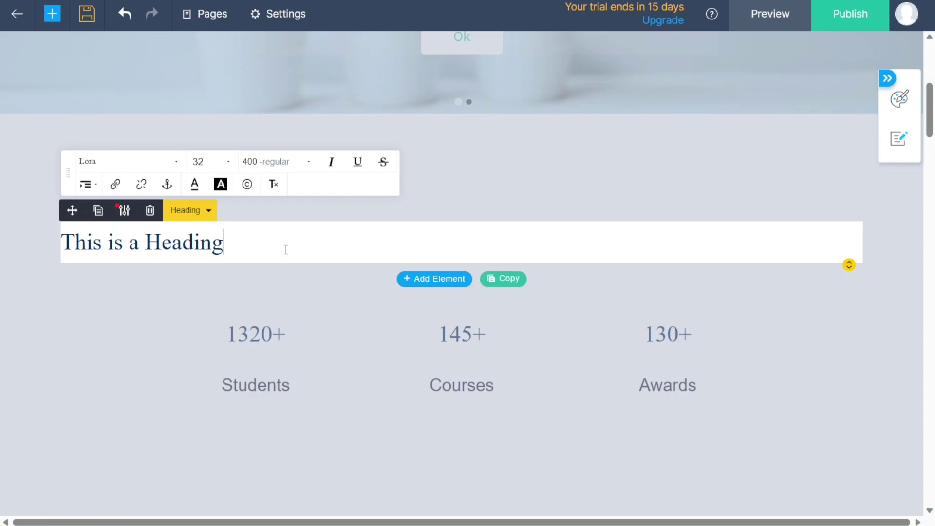
Step: Center the "This is a Heading" text in the Achievements section
click(123, 212)
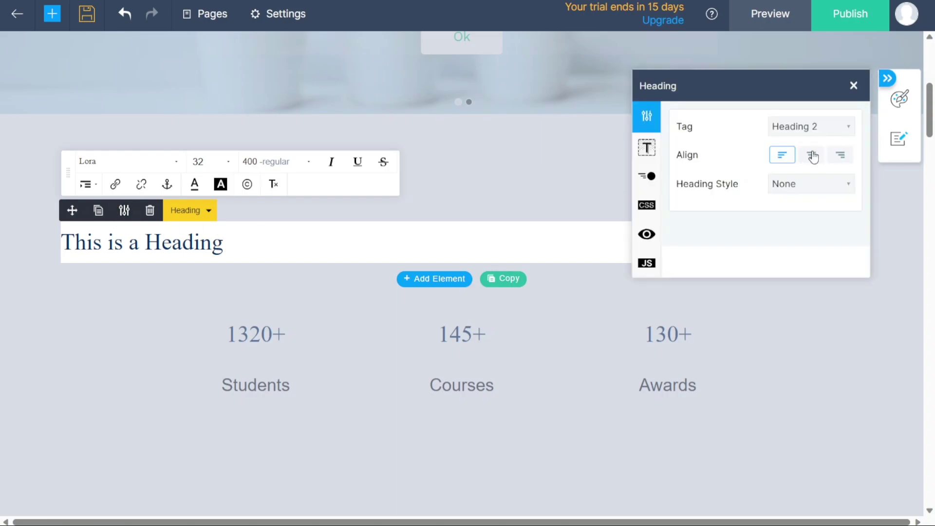
click(812, 155)
click(549, 148)
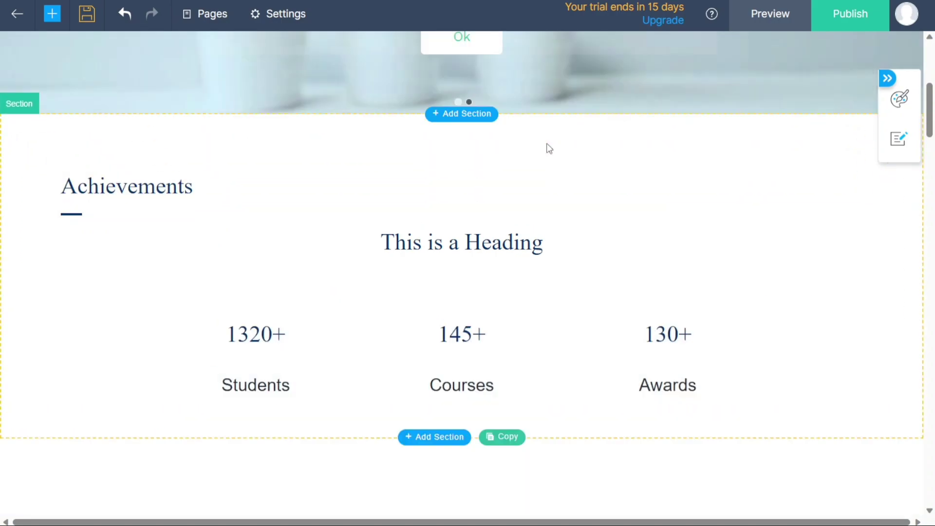
Step: Delete the "This is a Heading" element from the Achievements section
click(461, 243)
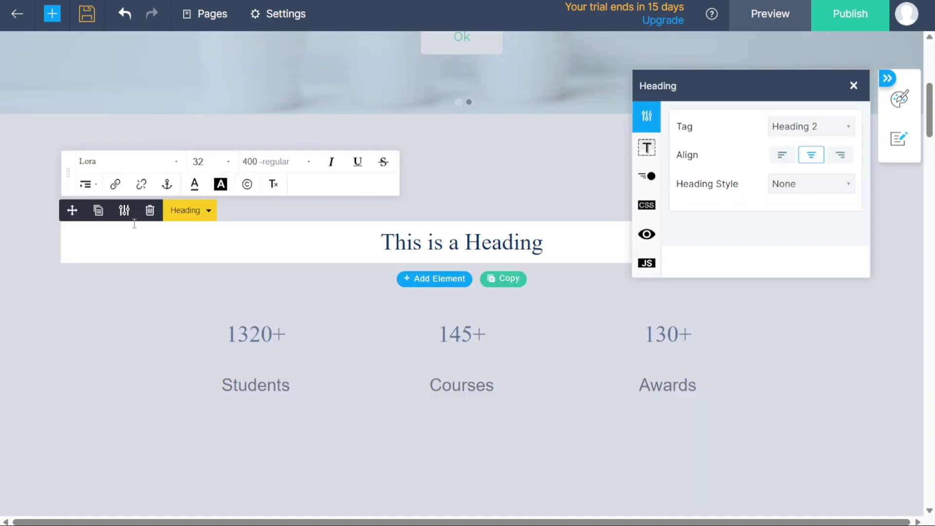
click(145, 237)
key(ctrl+a)
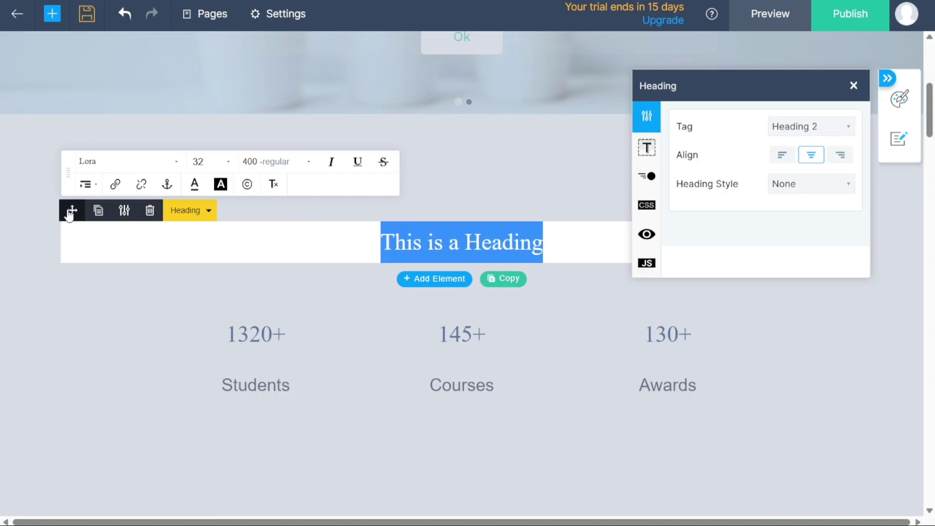
mouse_move(72, 210)
mouse_down()
mouse_move(110, 219)
mouse_move(103, 205)
mouse_move(81, 204)
mouse_up()
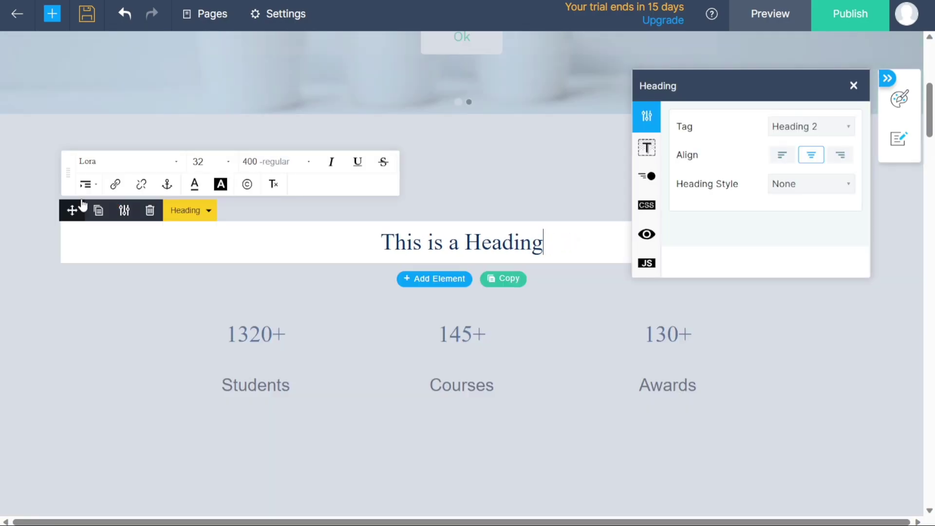
click(151, 211)
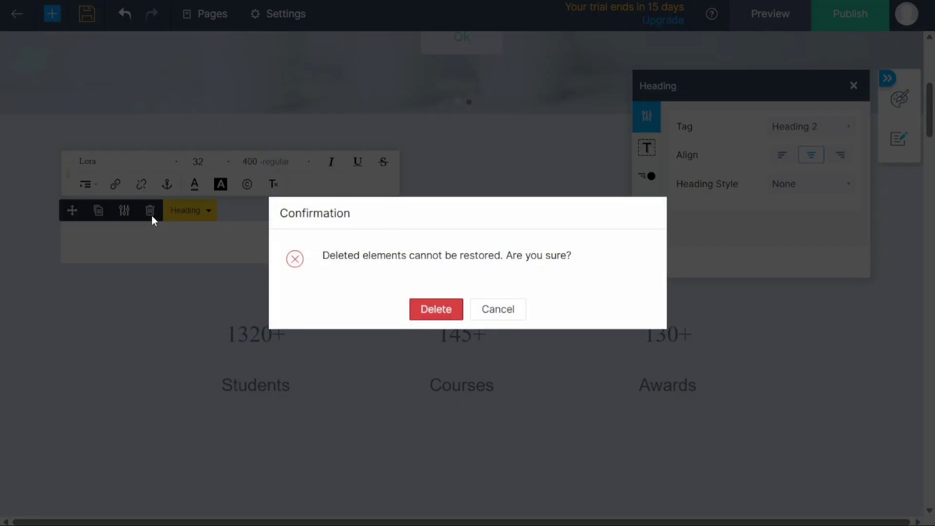
click(427, 312)
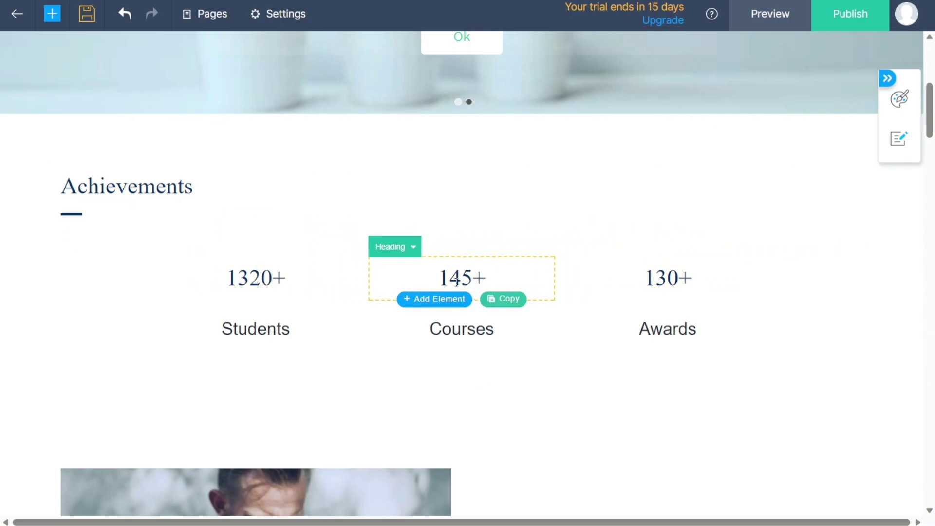
Step: Examine the stickiness and animation settings of the column that holds the Achievements title
click(473, 217)
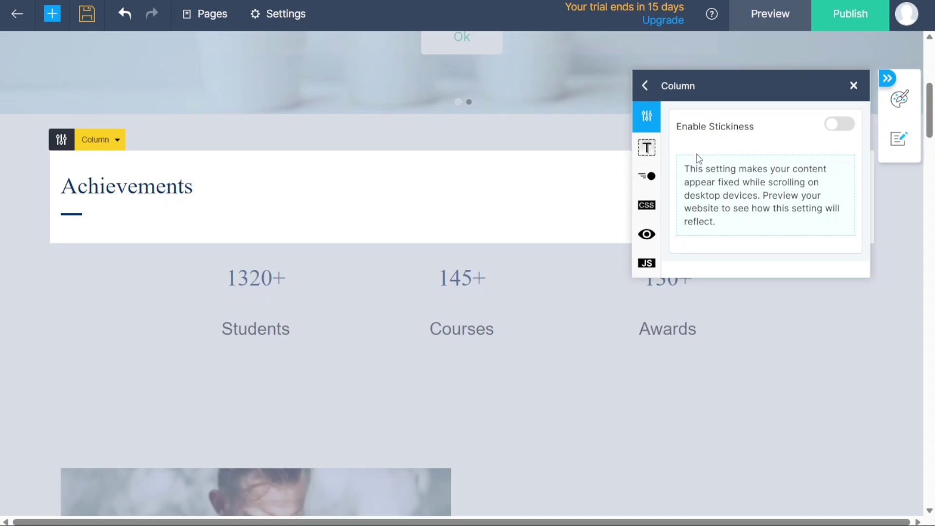
click(649, 172)
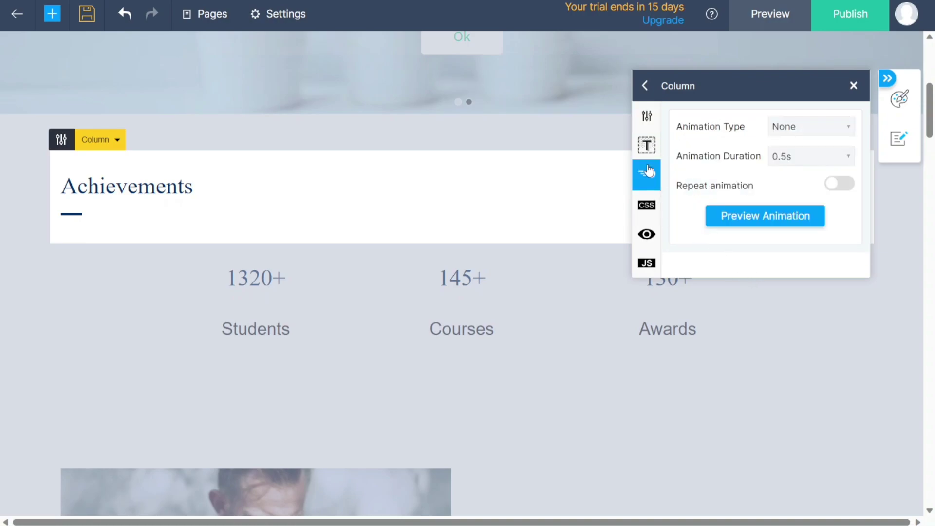
click(854, 87)
click(823, 125)
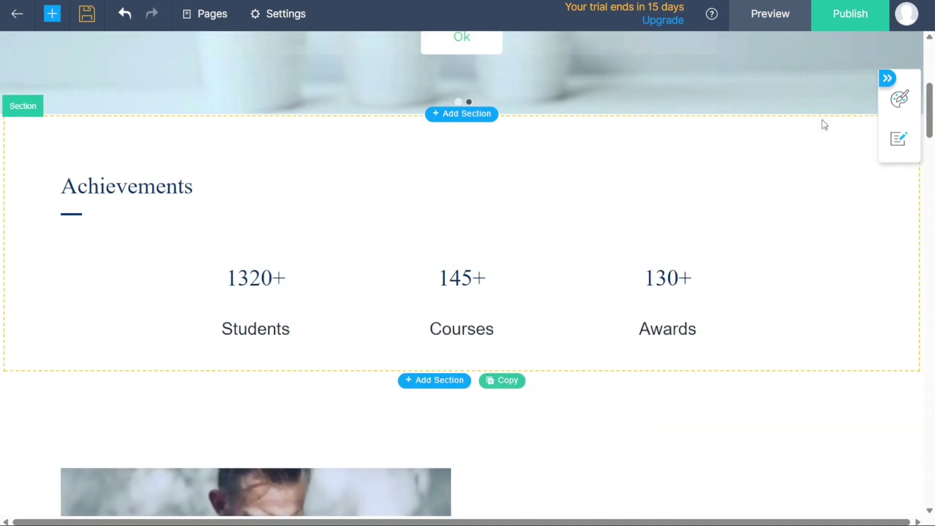
drag(929, 117, 916, 73)
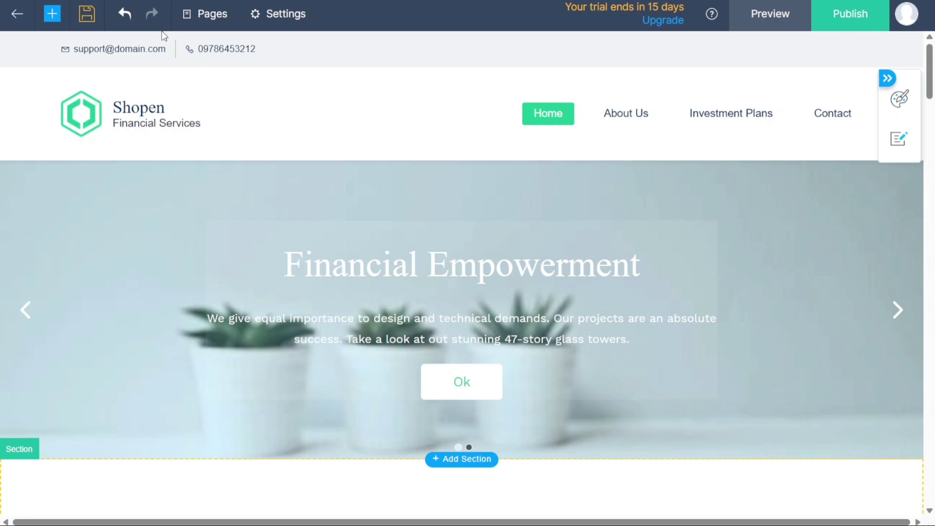
Step: Start a new site page named "My Page" with the URL my-page
click(52, 14)
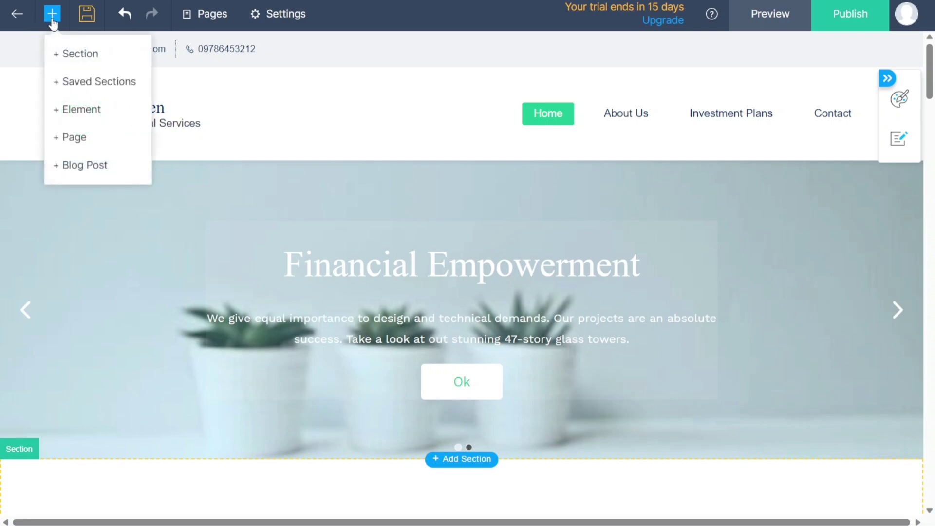
click(71, 149)
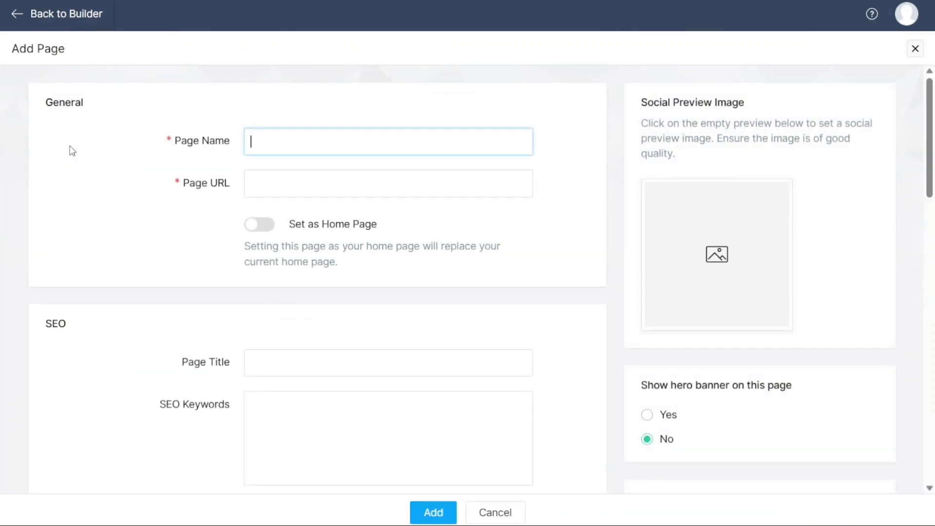
text(My Page)
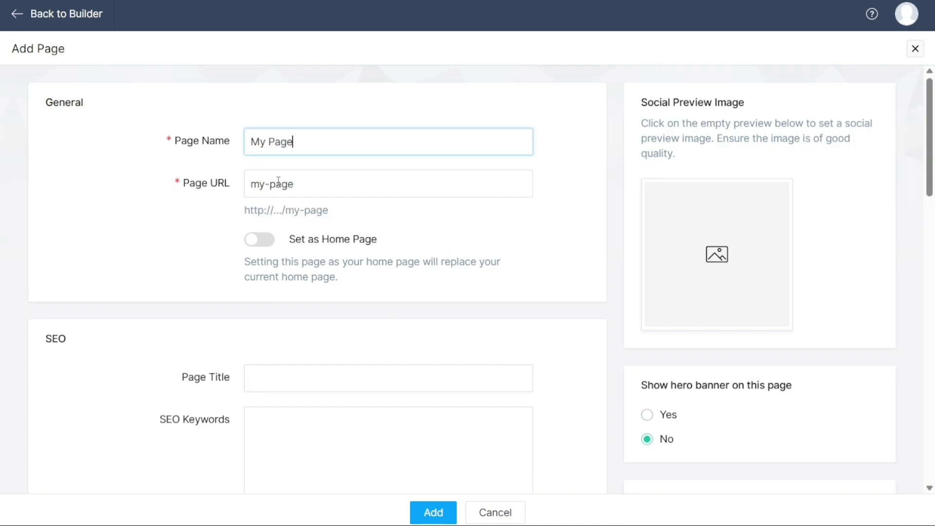
click(278, 181)
click(546, 236)
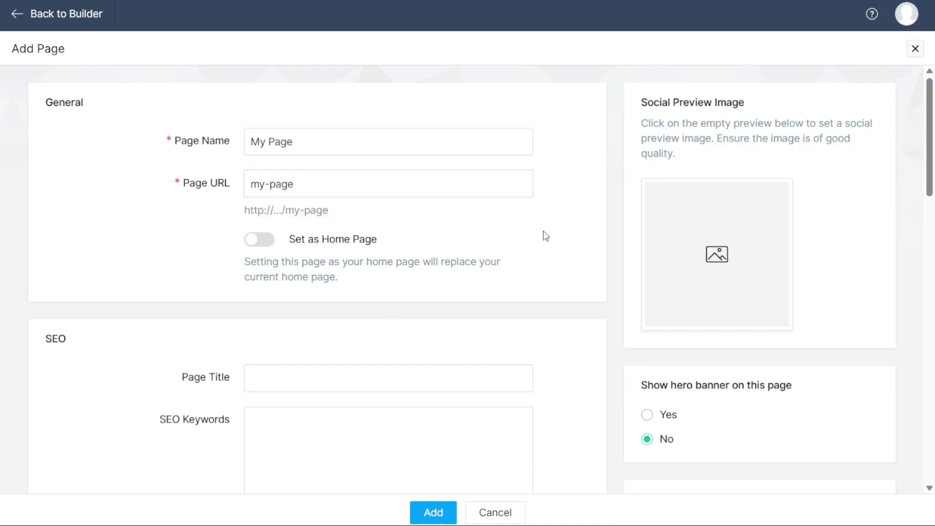
Step: Review the new page's SEO, hero banner, menu, sidebar and code options, and add the page to the site
drag(930, 155, 898, 297)
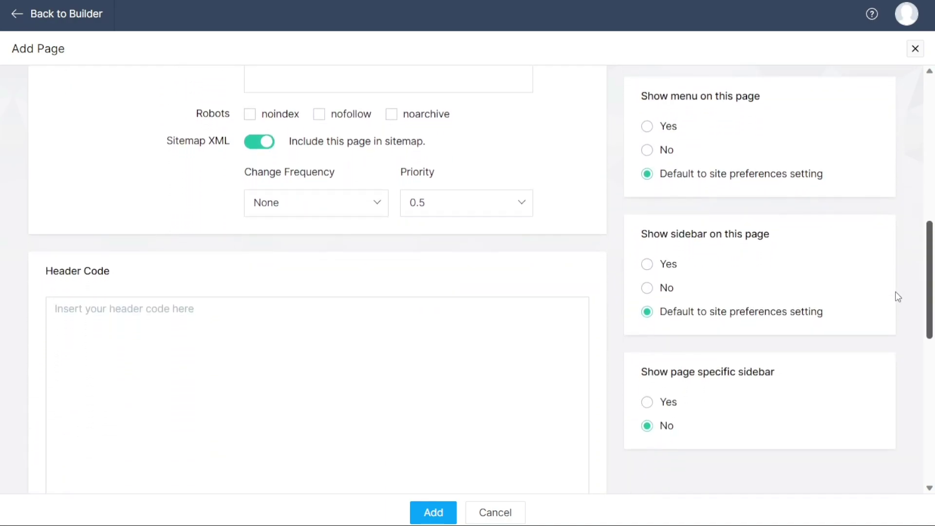
scroll(897, 296, down, 10)
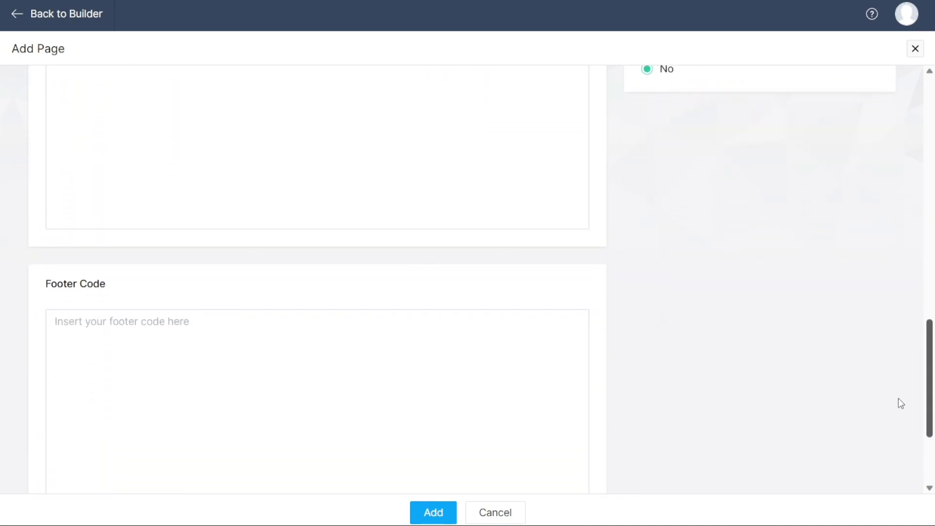
scroll(882, 413, up, 12)
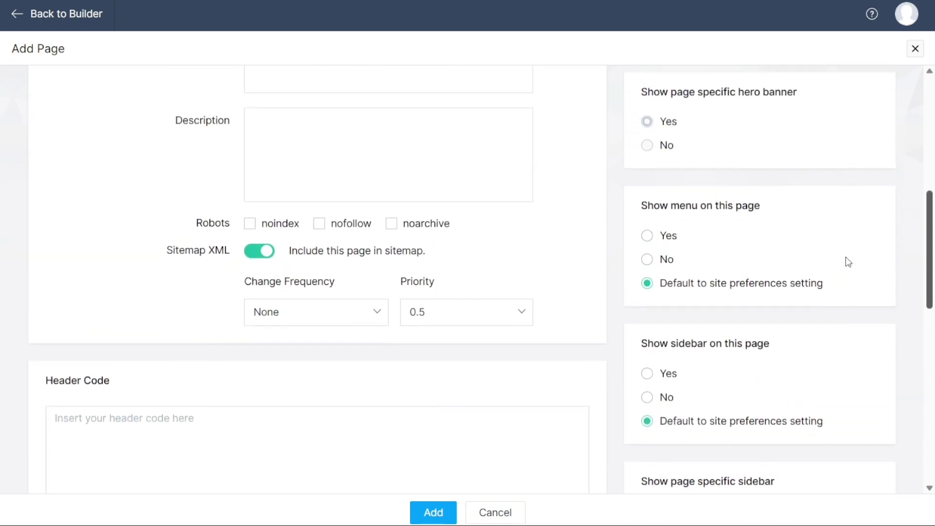
scroll(847, 215, up, 3)
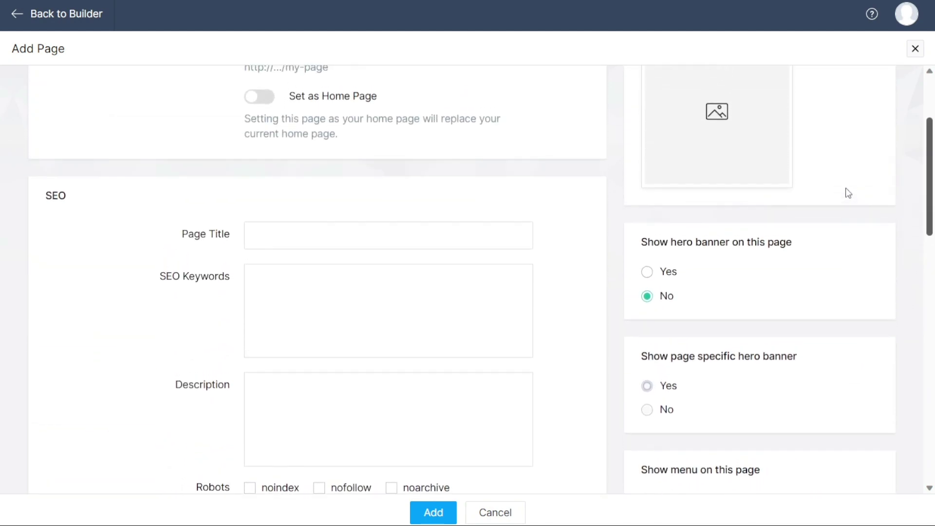
scroll(848, 192, down, 6)
scroll(829, 286, up, 9)
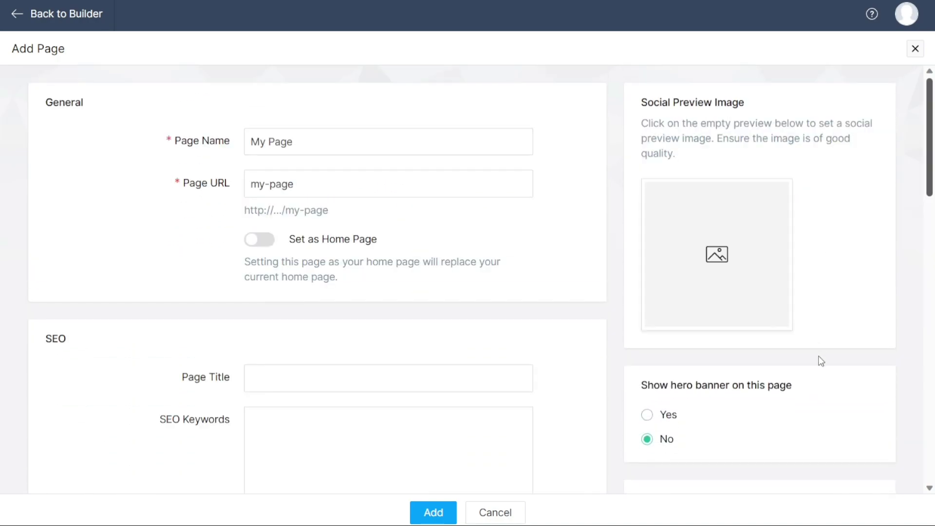
scroll(819, 359, down, 12)
scroll(873, 347, up, 14)
scroll(874, 151, down, 1)
scroll(874, 154, up, 1)
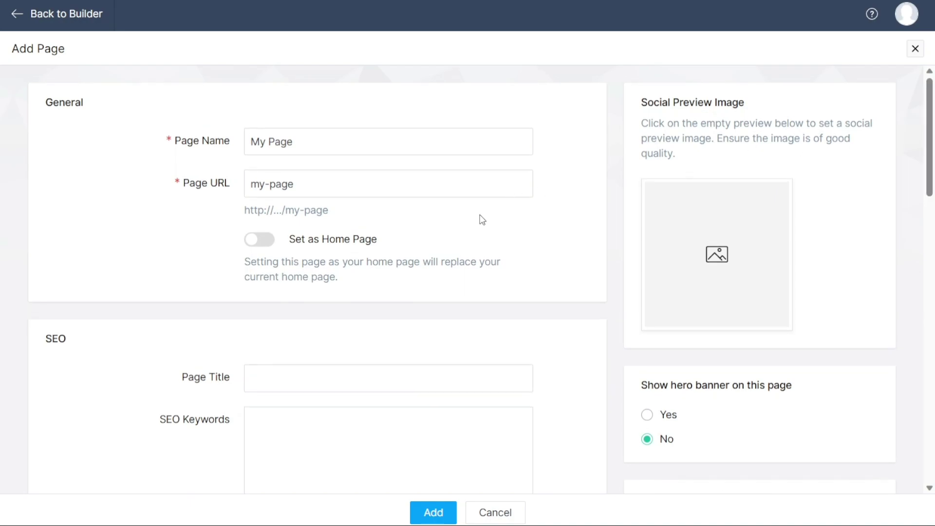
click(429, 516)
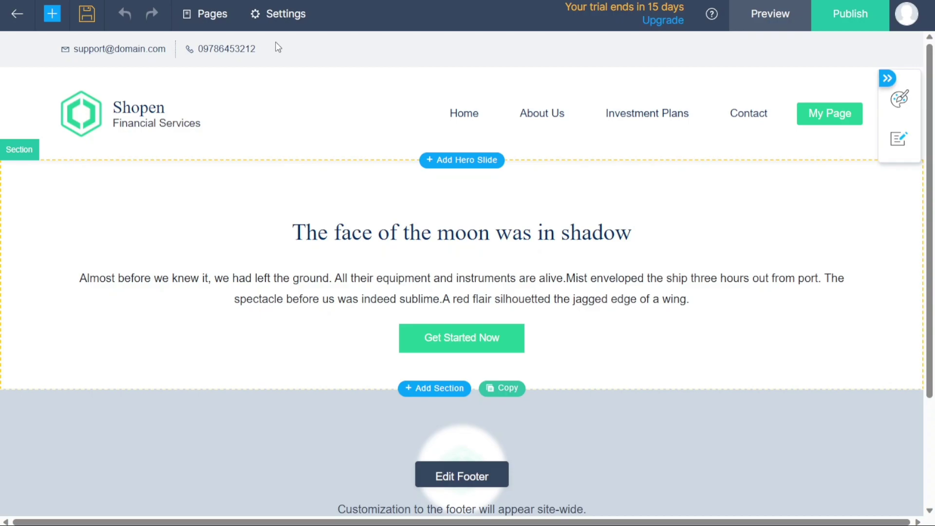
Step: Examine the site's page list and the management actions offered for My Page, and return to the builder
click(213, 15)
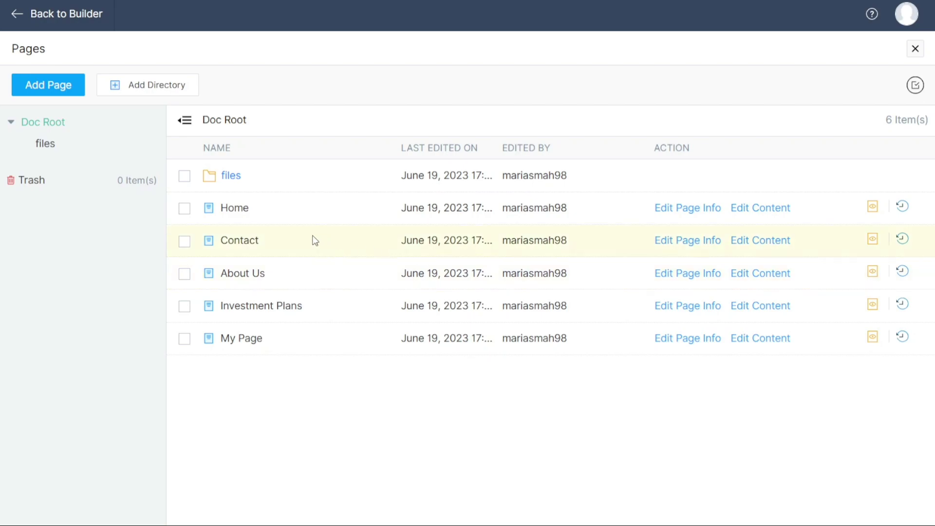
click(185, 340)
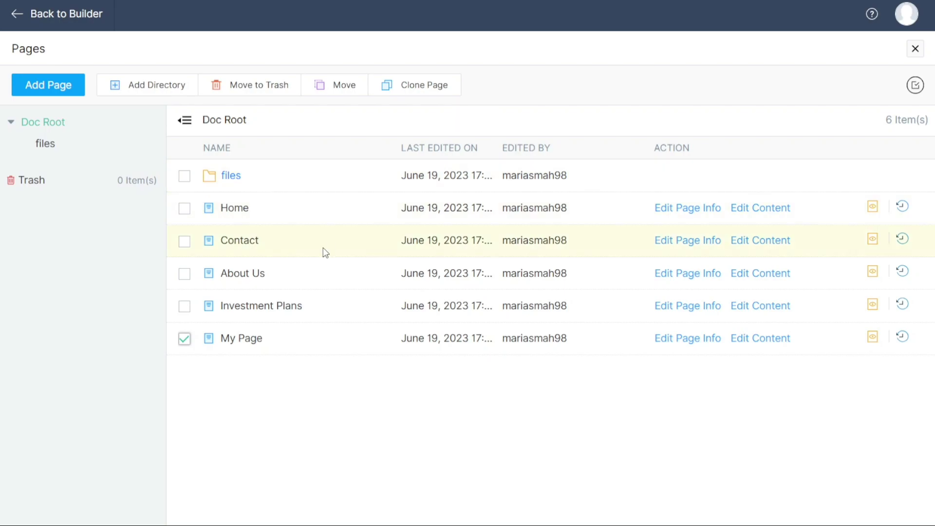
click(185, 340)
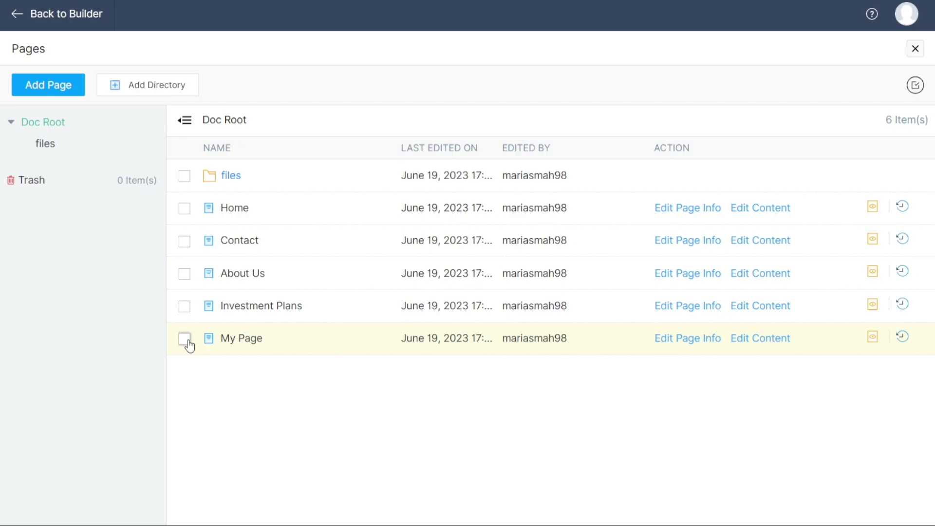
click(17, 13)
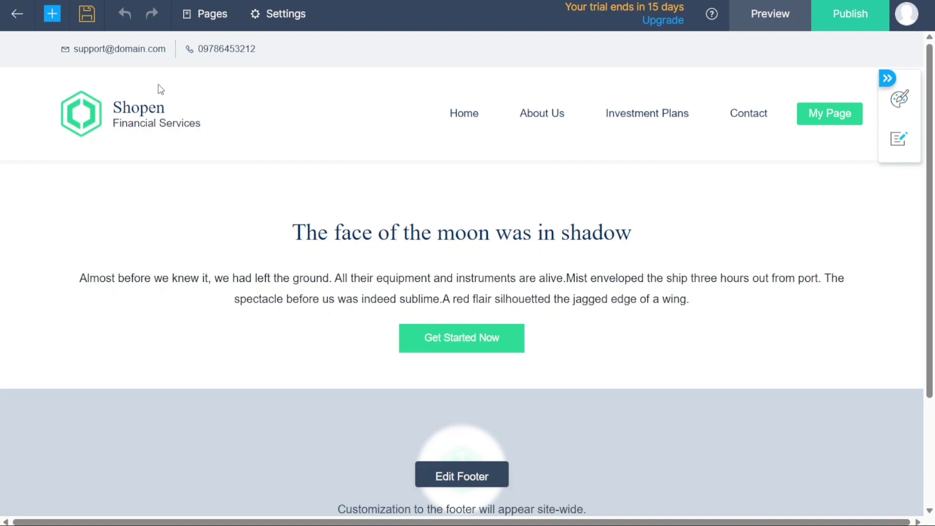
Step: Create a blog for the website
click(52, 16)
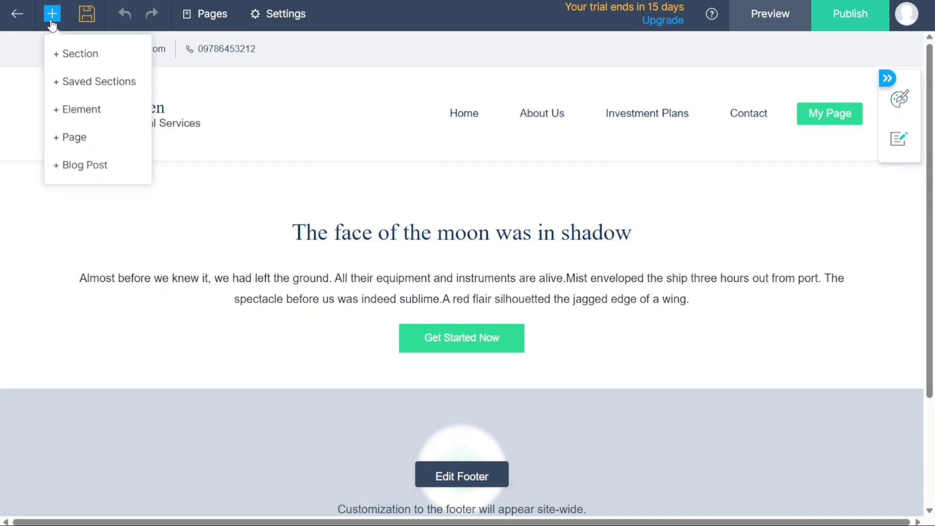
click(95, 169)
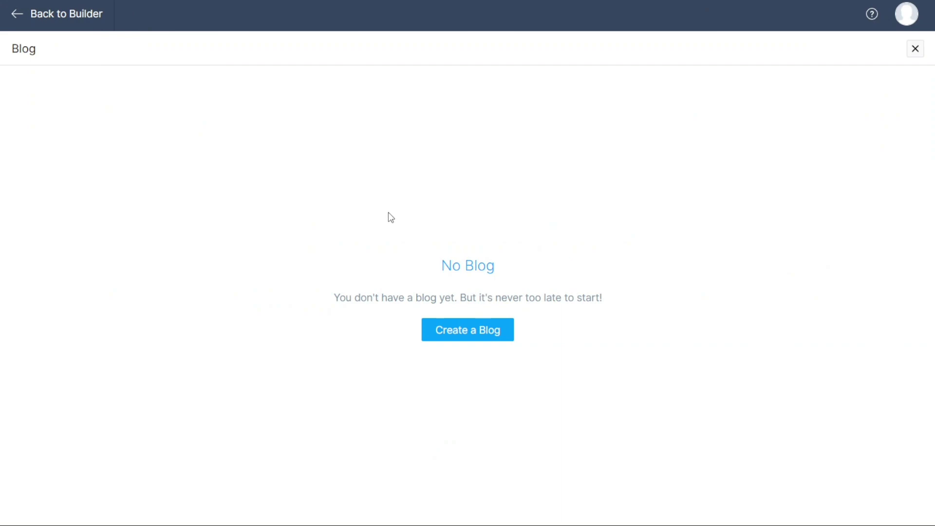
click(475, 331)
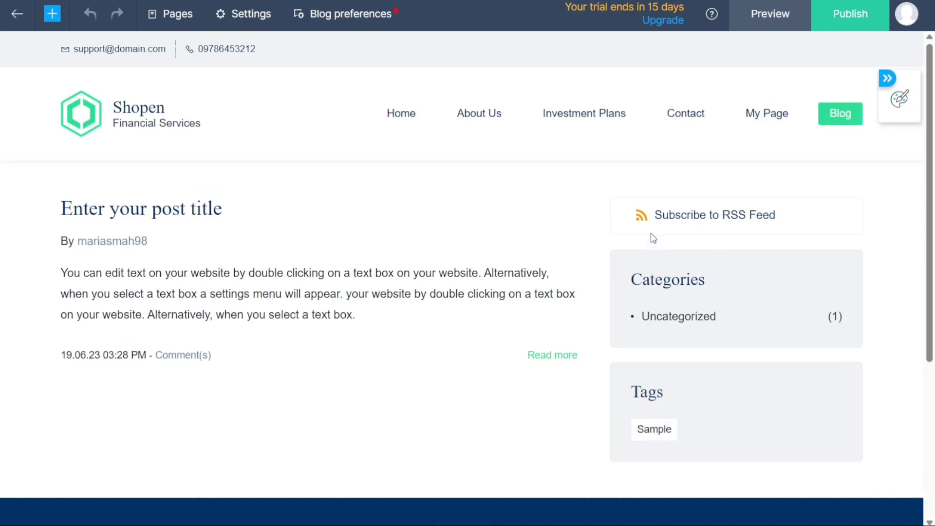
Step: Add a new post to the blog and replace its placeholder title with "My Title"
click(356, 19)
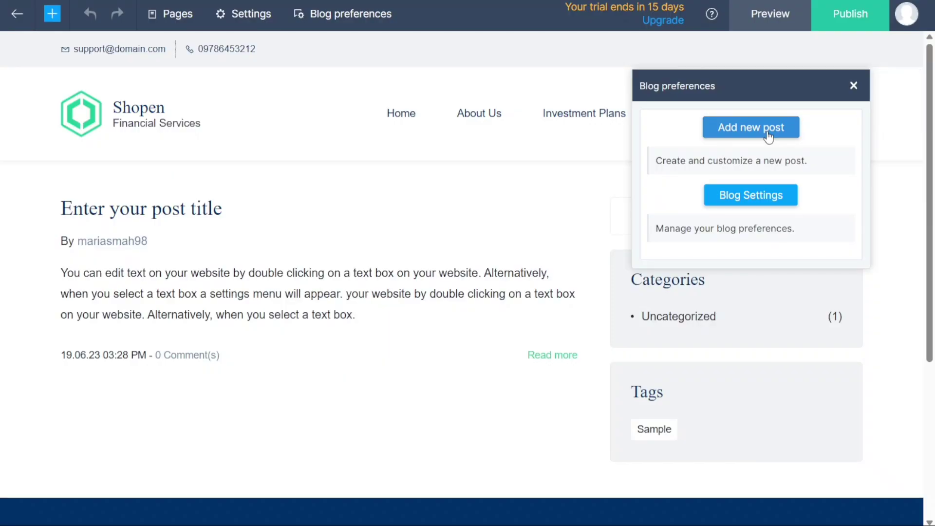
click(769, 136)
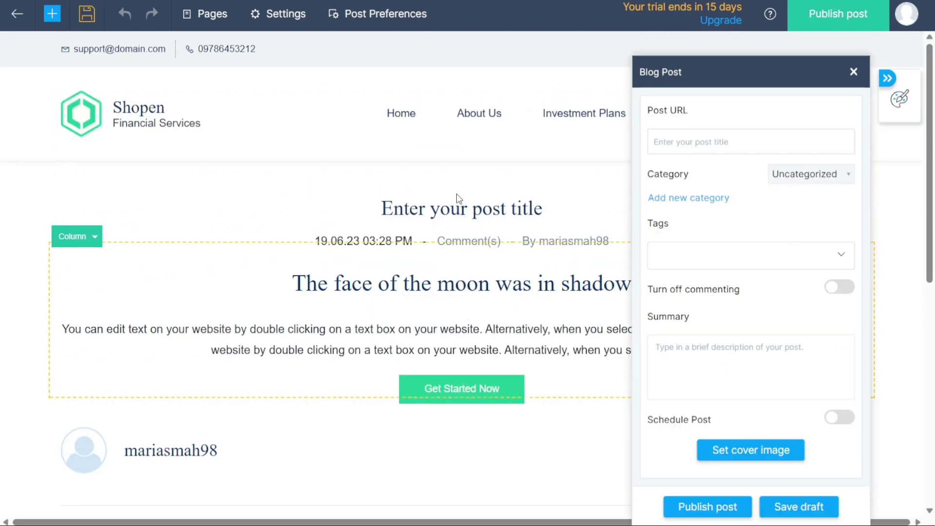
click(439, 205)
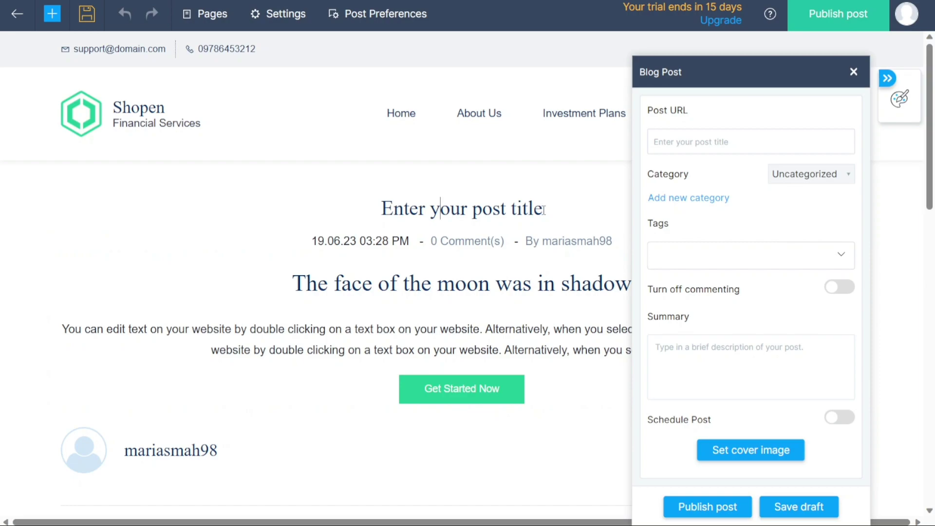
mouse_move(543, 208)
mouse_down()
mouse_move(382, 208)
mouse_move(542, 208)
mouse_up()
click(447, 286)
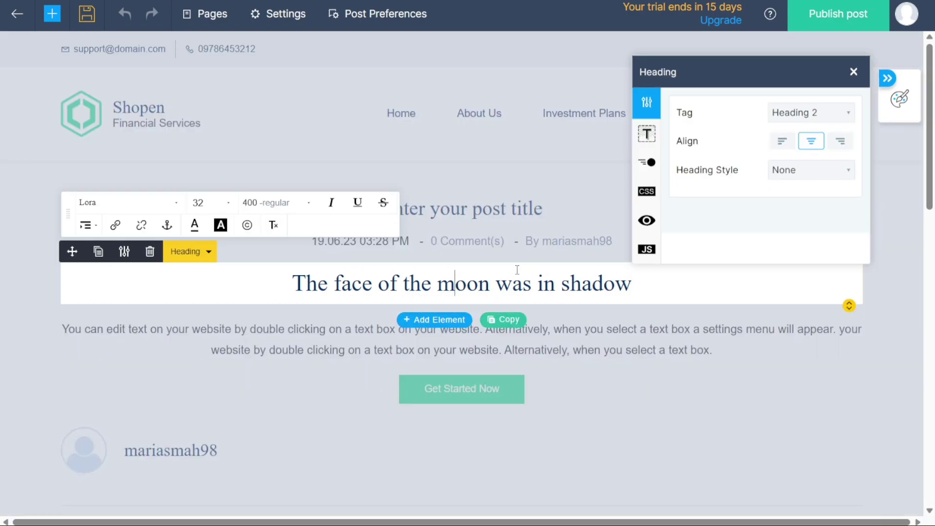
click(563, 334)
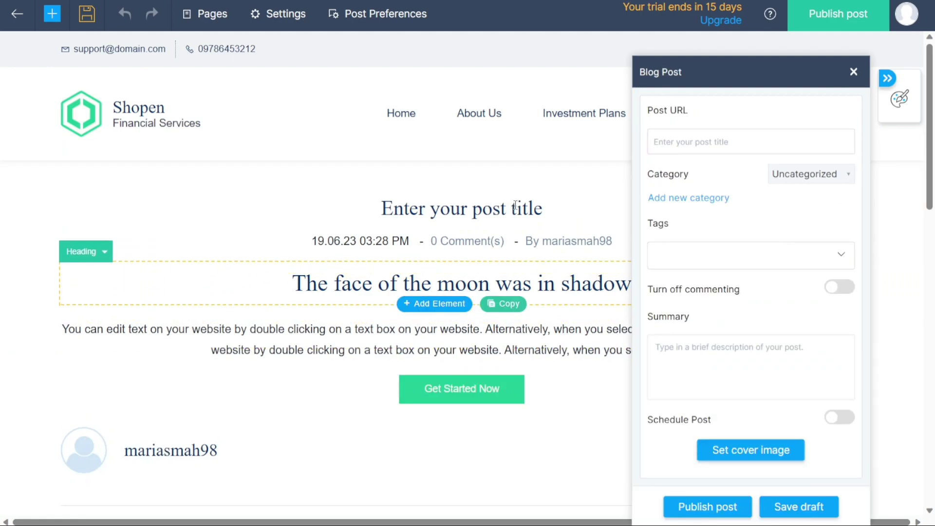
drag(516, 205, 372, 209)
text(My T)
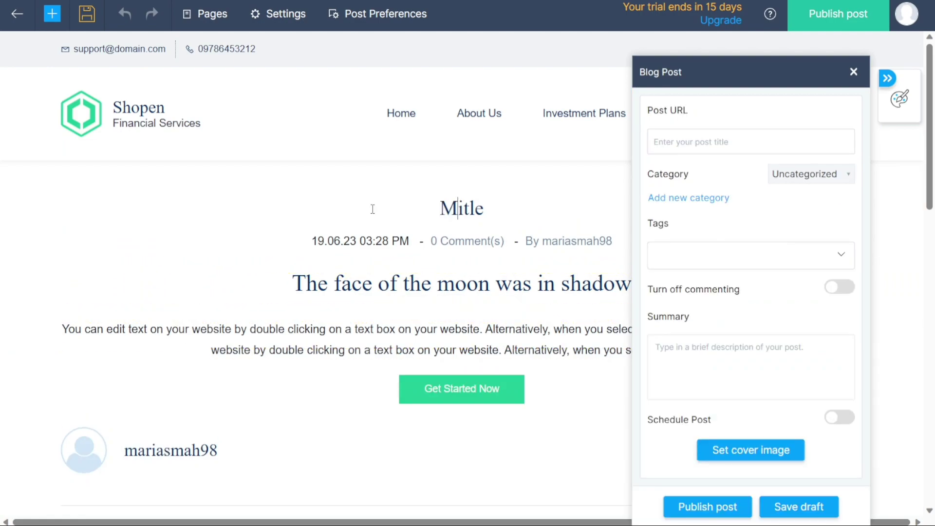
click(478, 282)
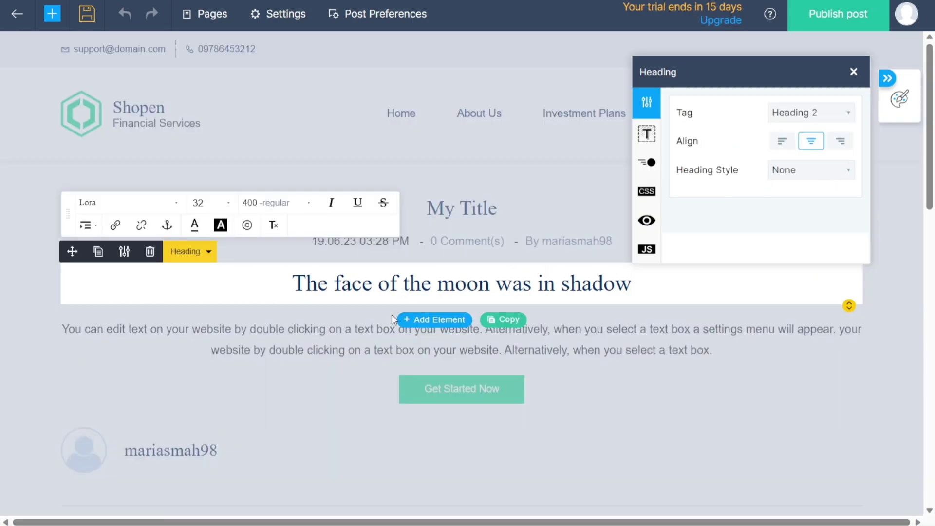
click(463, 349)
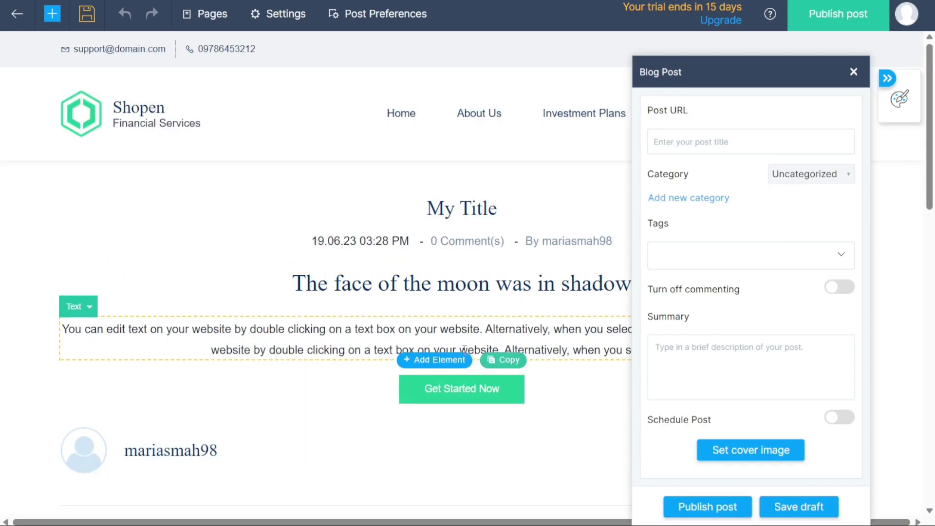
Step: Publish the "My Title" blog post and close its post settings
click(854, 72)
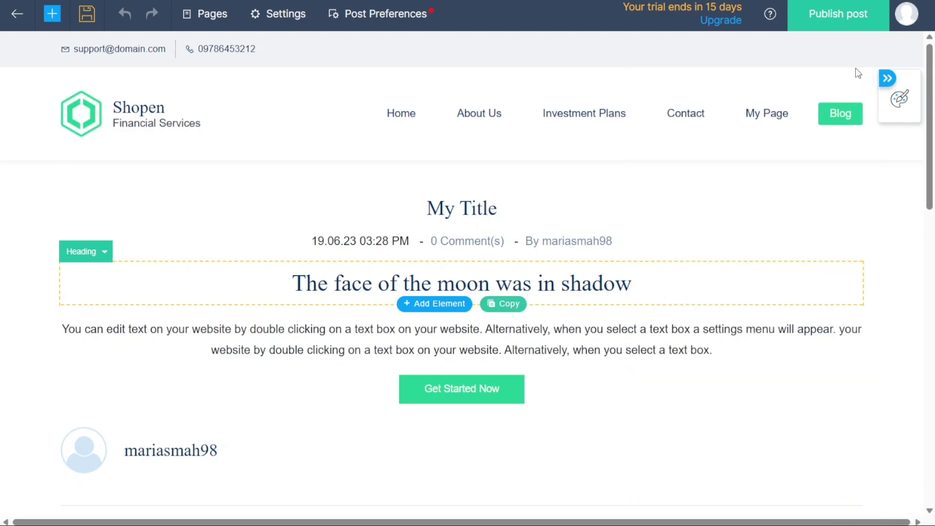
click(850, 18)
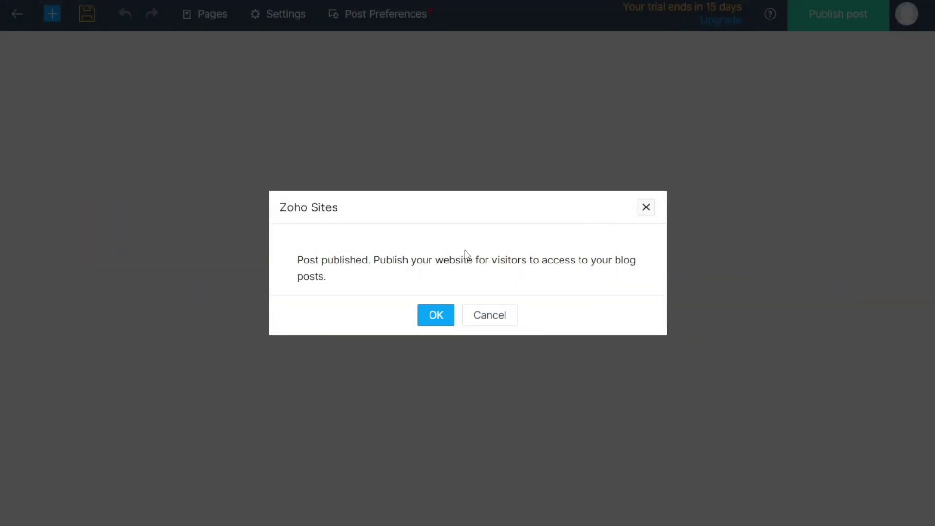
click(436, 316)
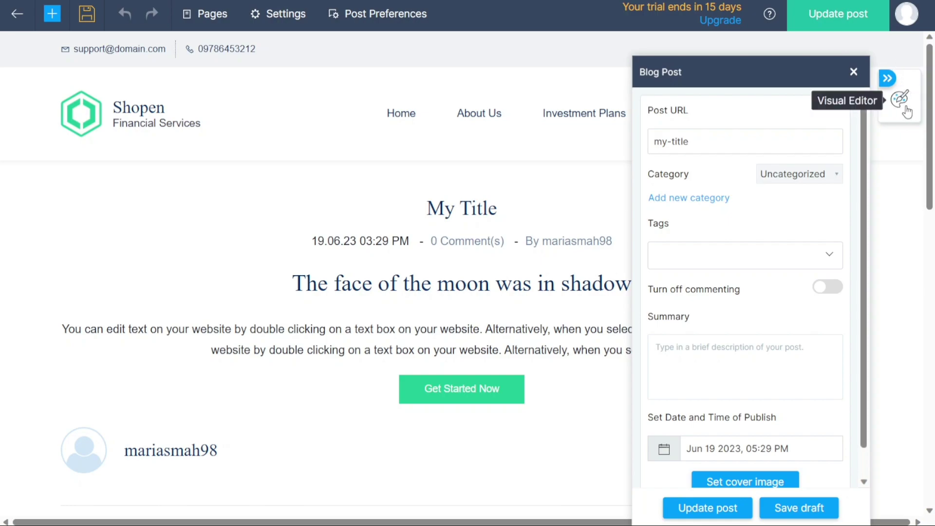
click(853, 73)
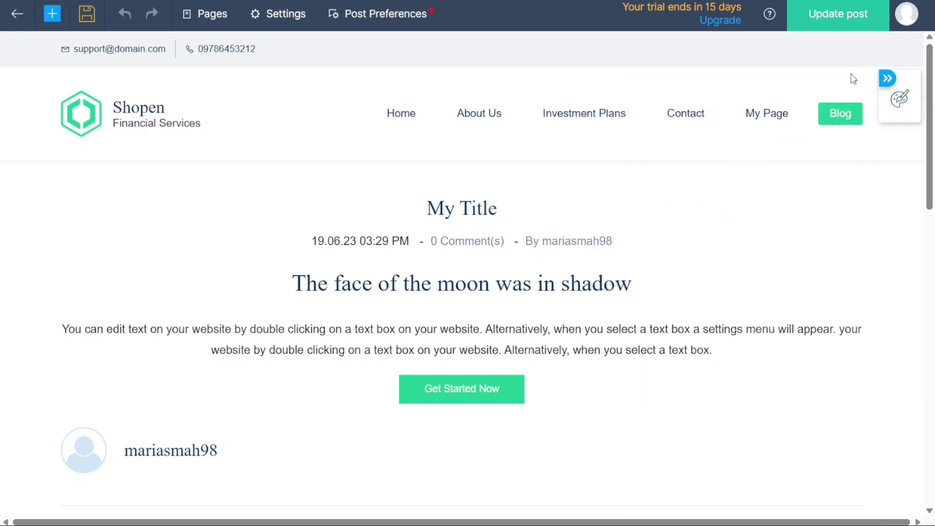
Step: Open the Visual Editor and examine the home page preview alongside the site-wide customization categories
click(890, 81)
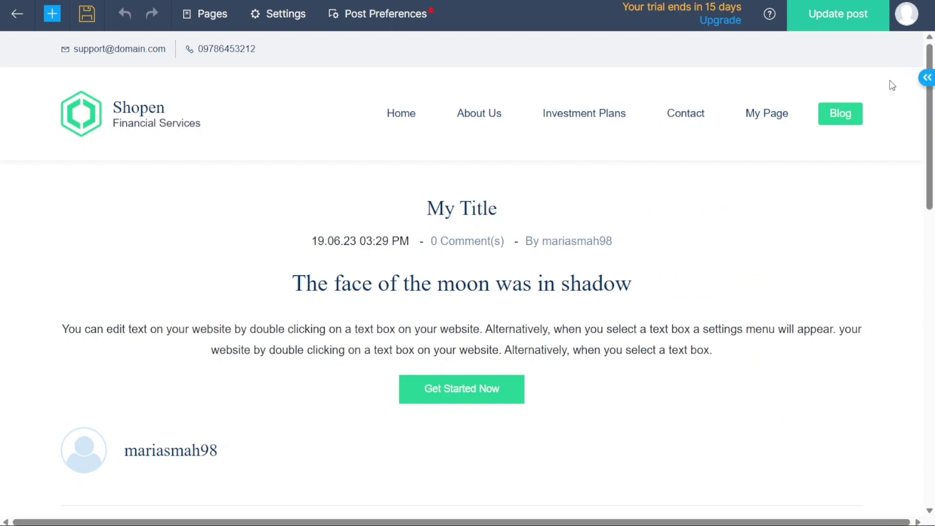
click(922, 83)
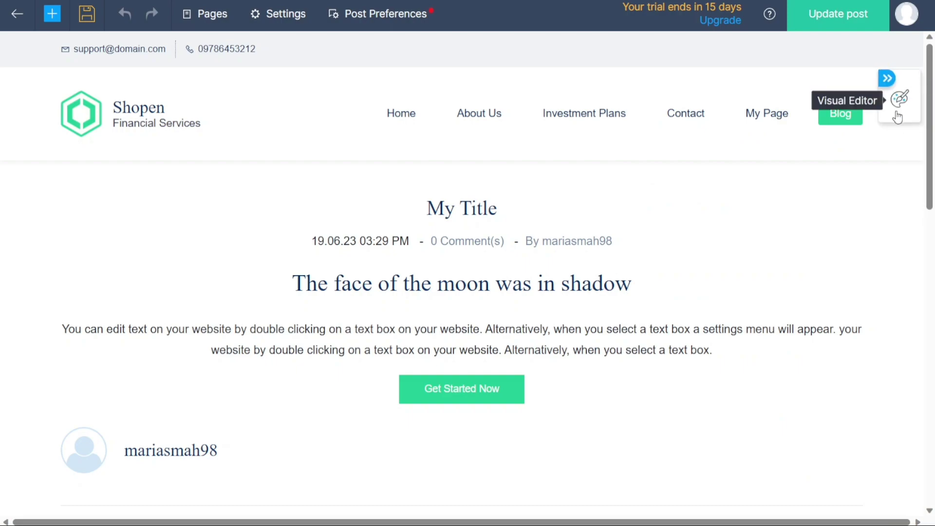
click(896, 110)
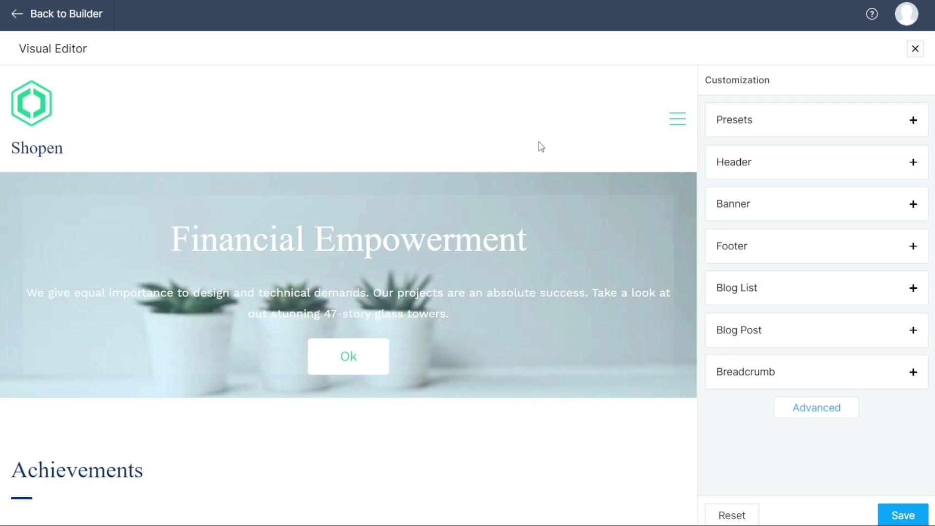
scroll(539, 143, down, 6)
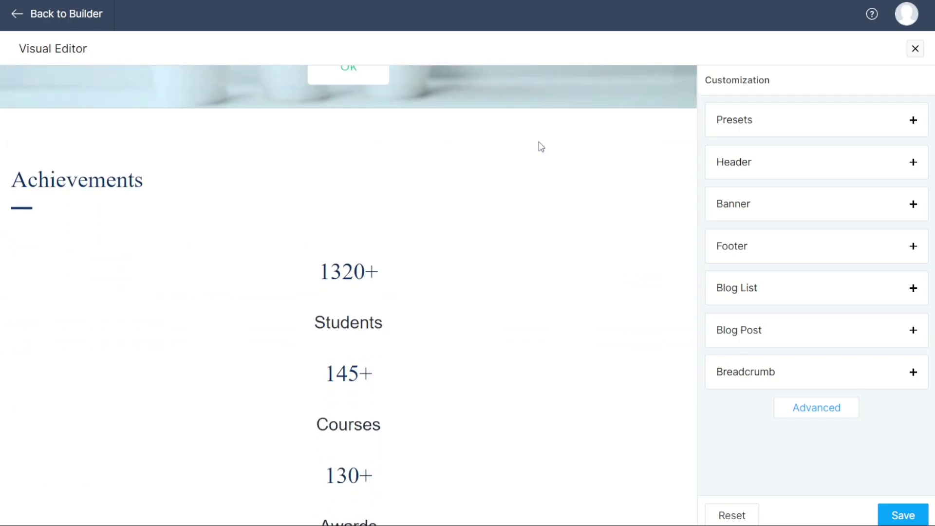
scroll(540, 143, up, 2)
scroll(539, 142, up, 3)
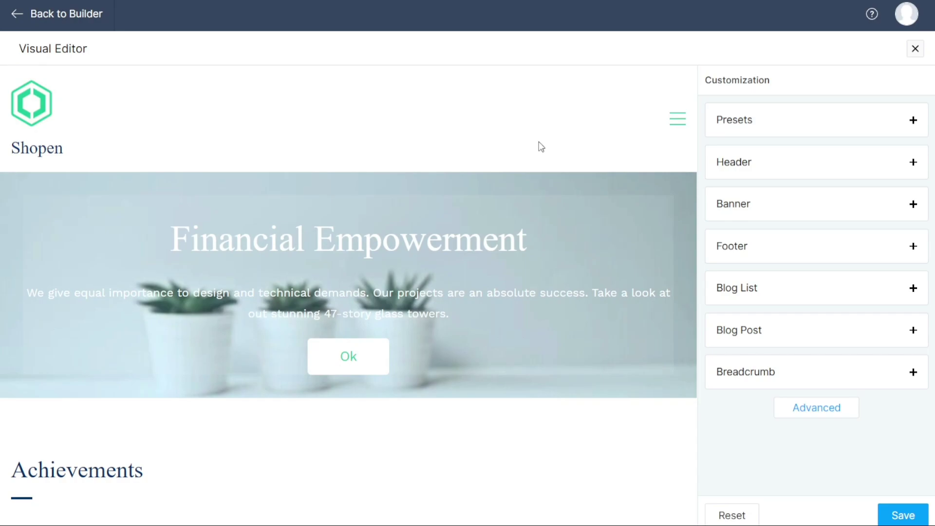
Step: Examine the site-wide options for presets, blog list layouts, banner style and header style
click(806, 132)
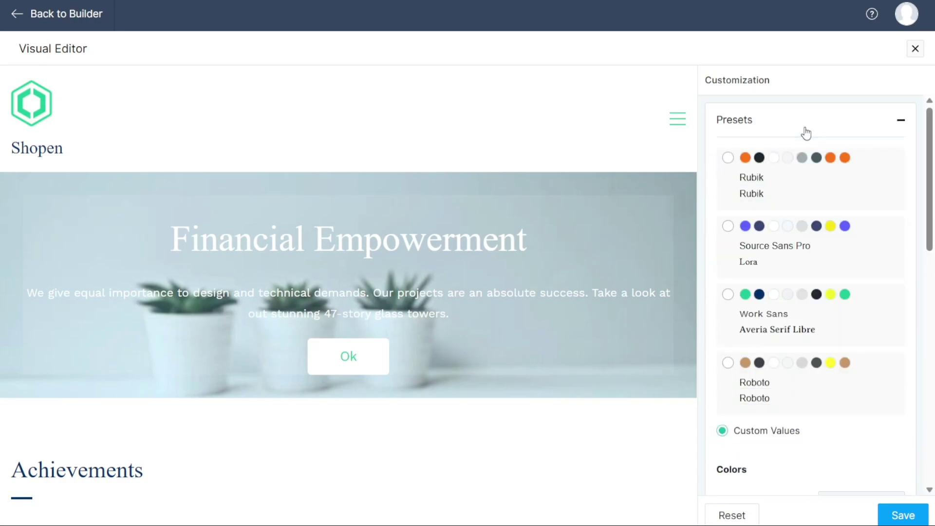
click(767, 127)
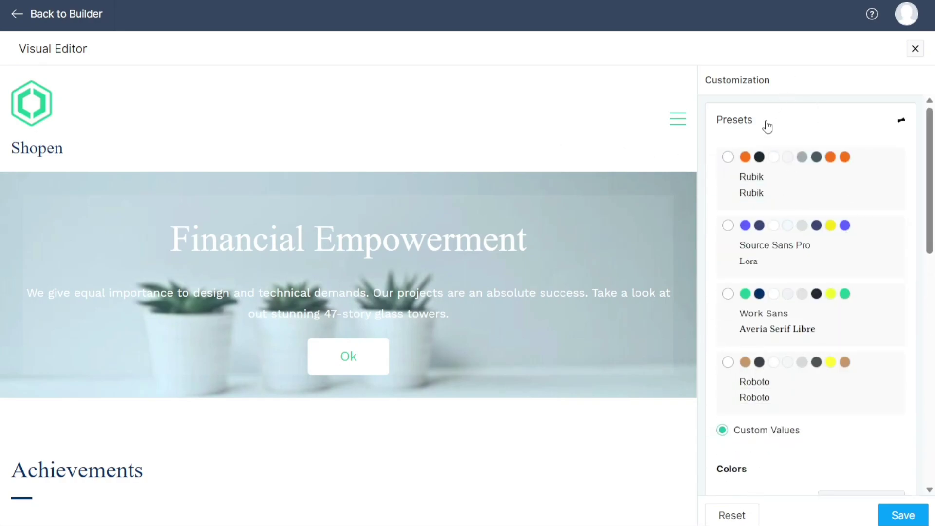
click(759, 287)
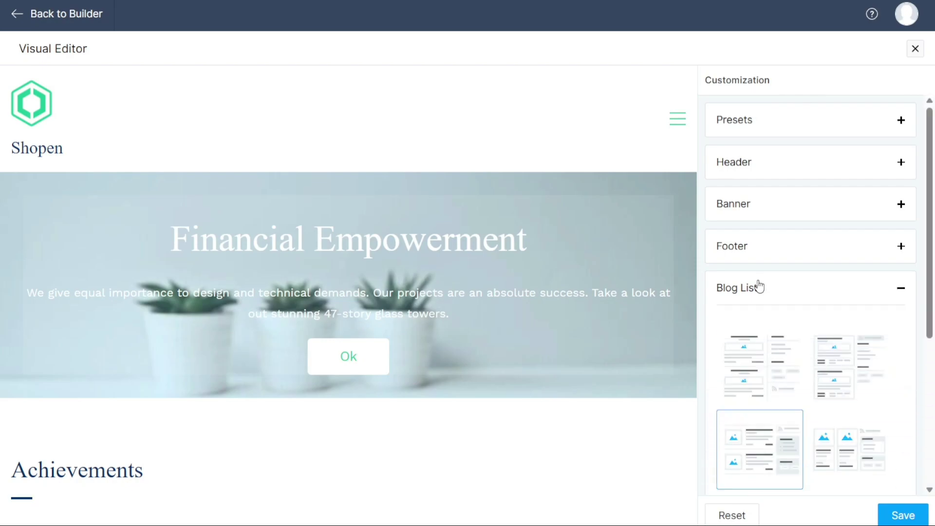
click(774, 215)
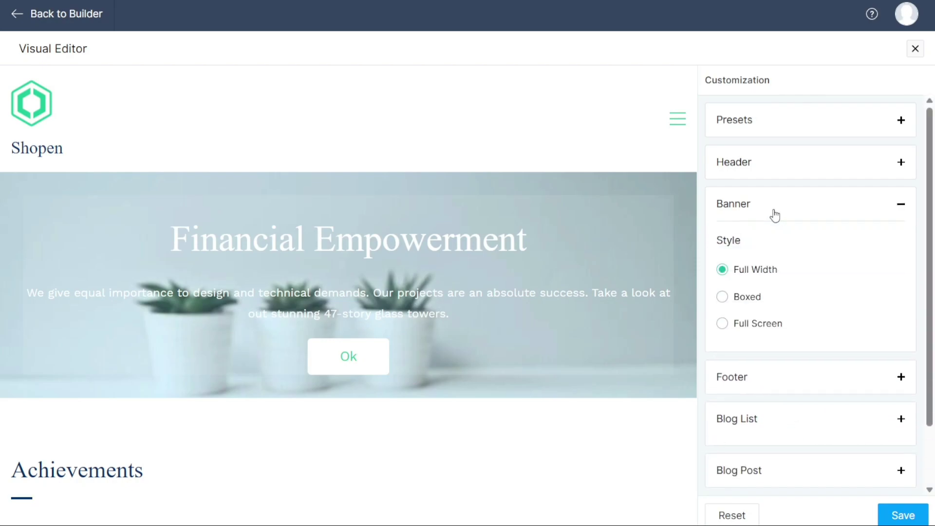
click(789, 171)
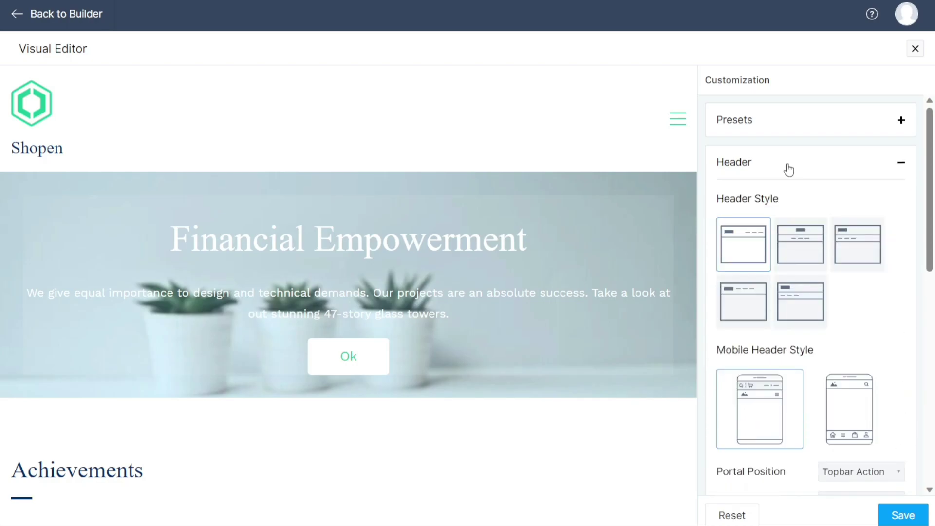
Step: Try the mobile header style with a bottom navigation bar, and look over the color and font presets again
click(866, 404)
click(794, 246)
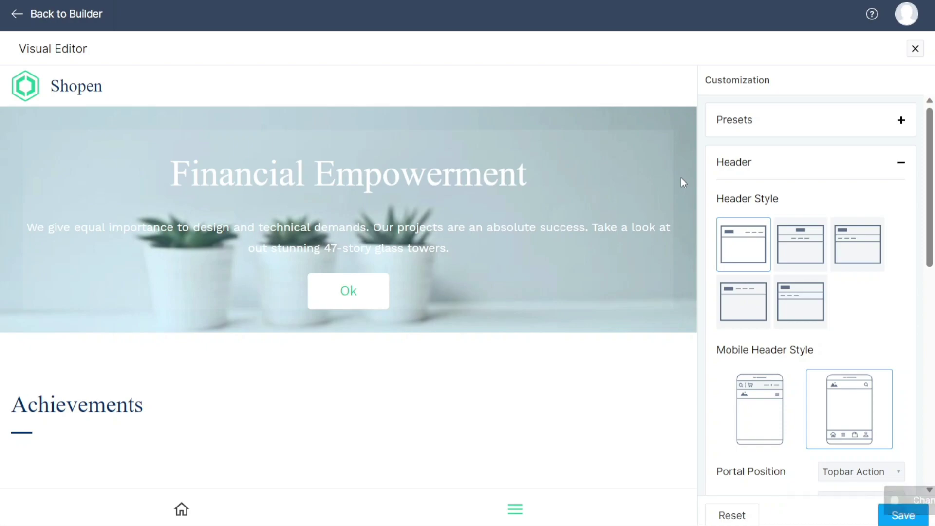
click(858, 161)
click(821, 126)
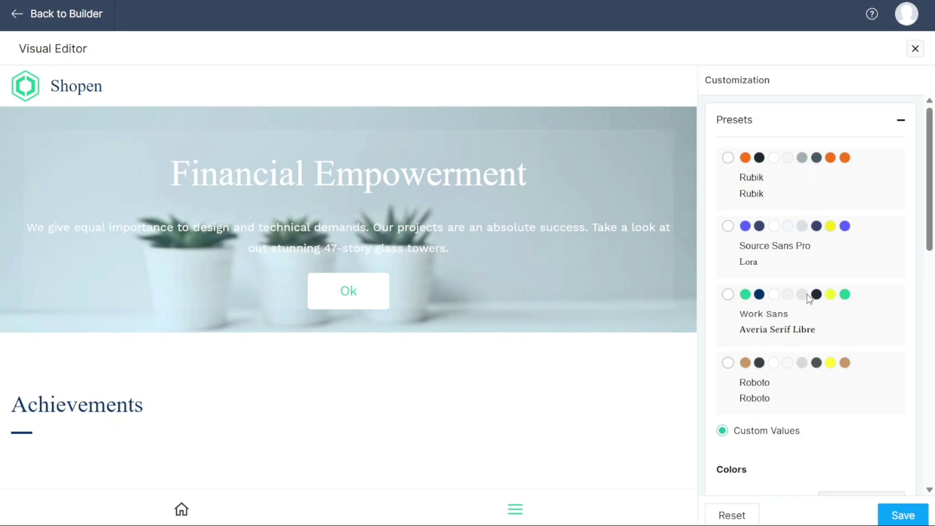
click(832, 122)
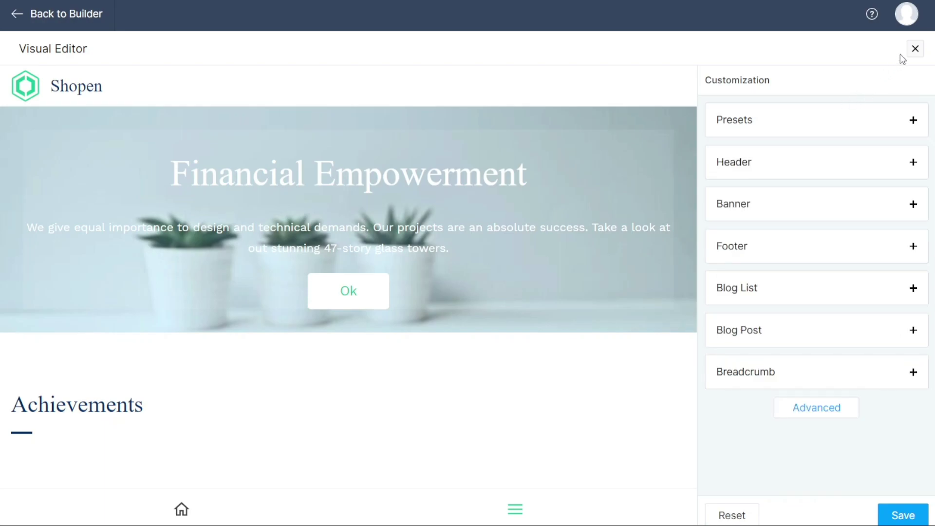
Step: Close the Visual Editor without applying the unsaved changes and collapse the builder's side toolbar
click(916, 50)
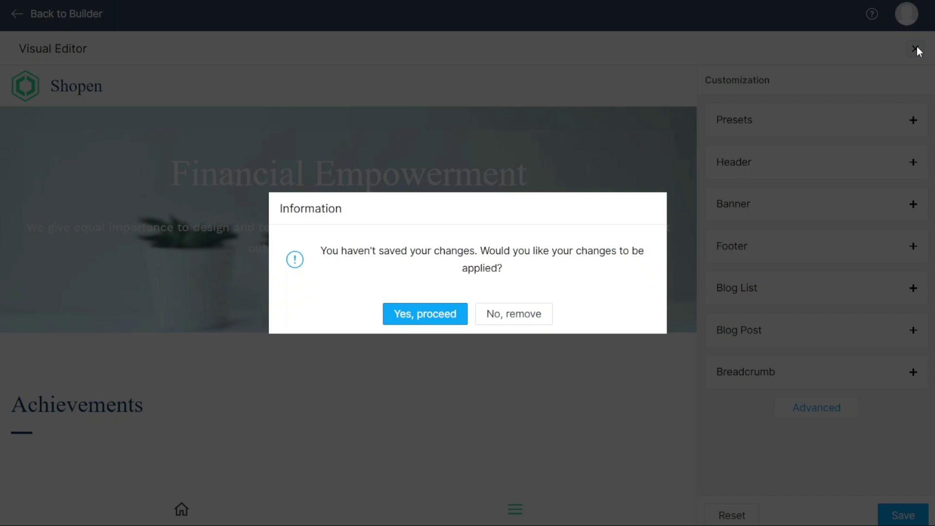
click(504, 314)
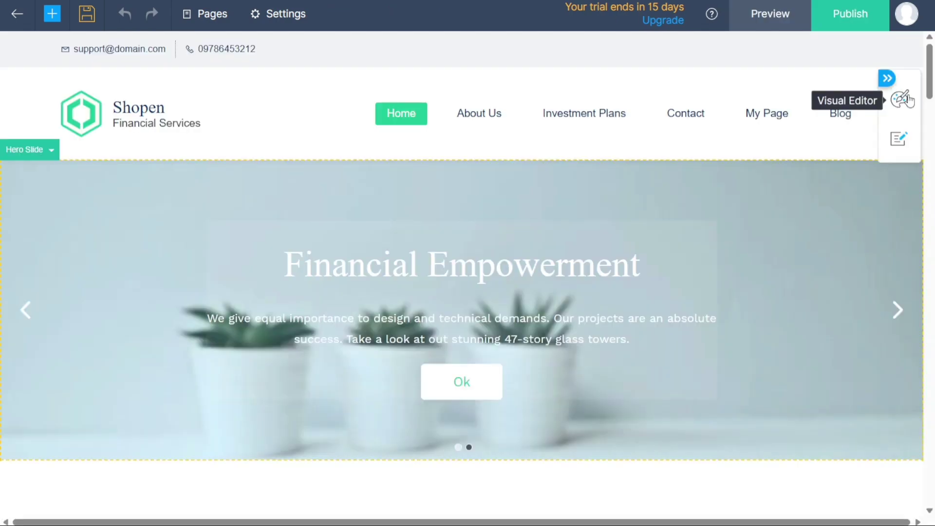
click(887, 79)
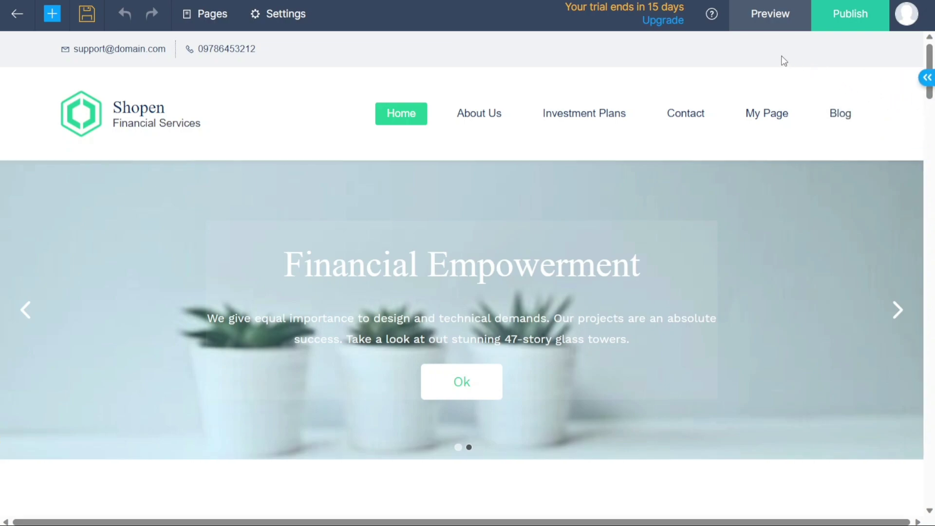
Step: Preview the website's home page in desktop, tablet and mobile layouts
click(766, 21)
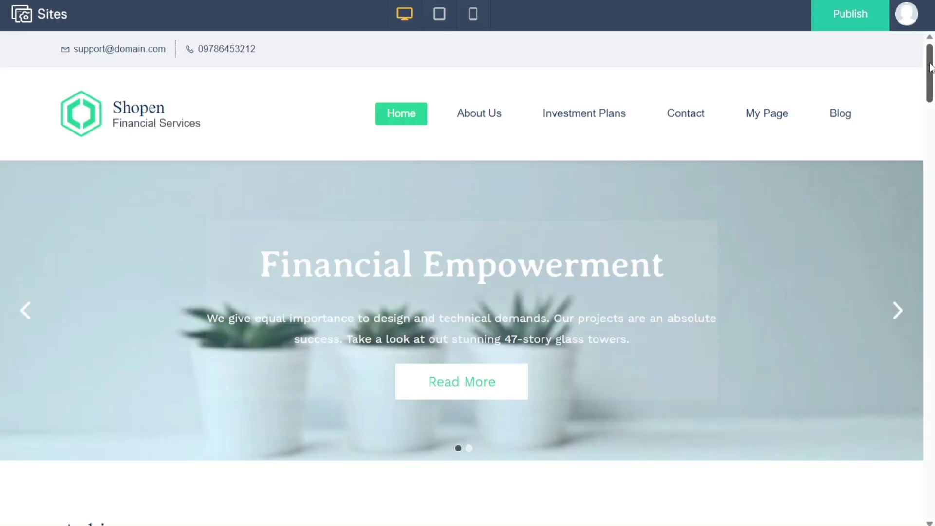
mouse_move(931, 67)
mouse_down()
mouse_move(931, 138)
mouse_move(927, 68)
mouse_up()
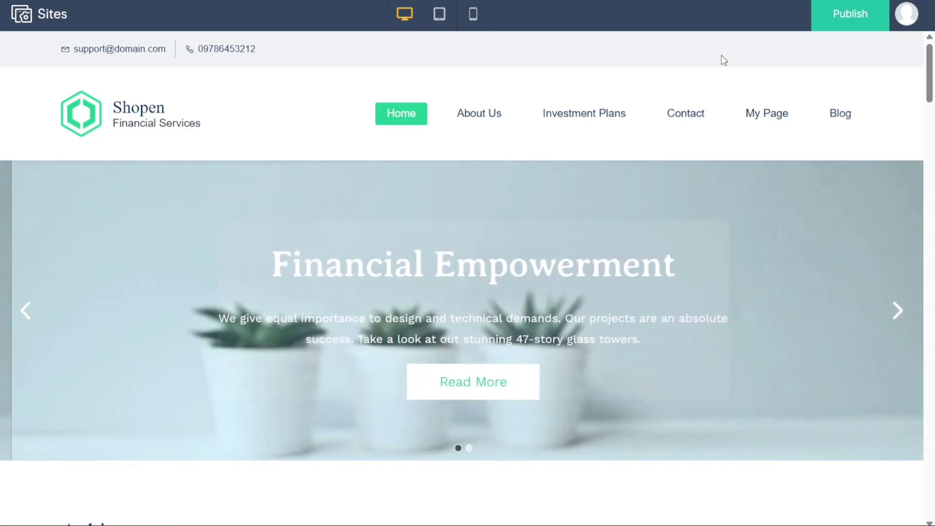
click(437, 20)
click(472, 17)
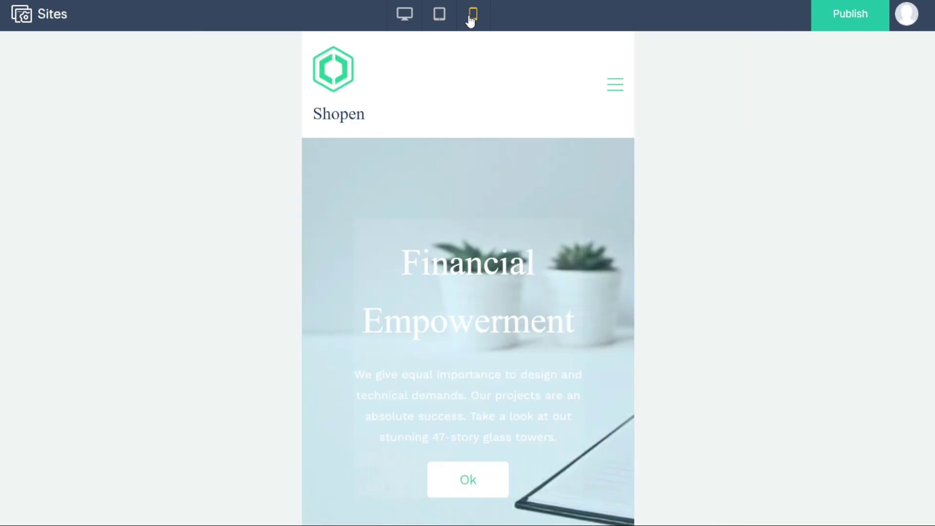
click(438, 15)
click(403, 16)
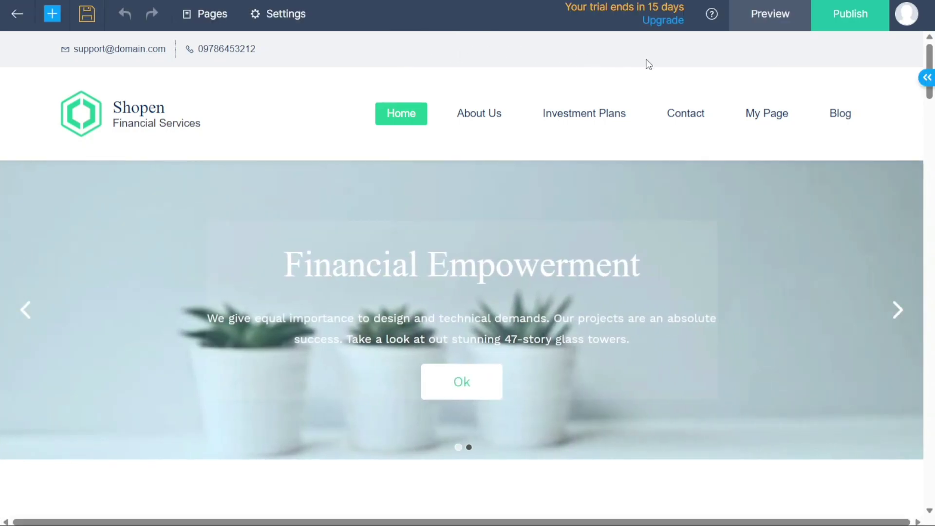
Step: Publish the website on the free zohosites.com subdomain "shopen"
click(845, 23)
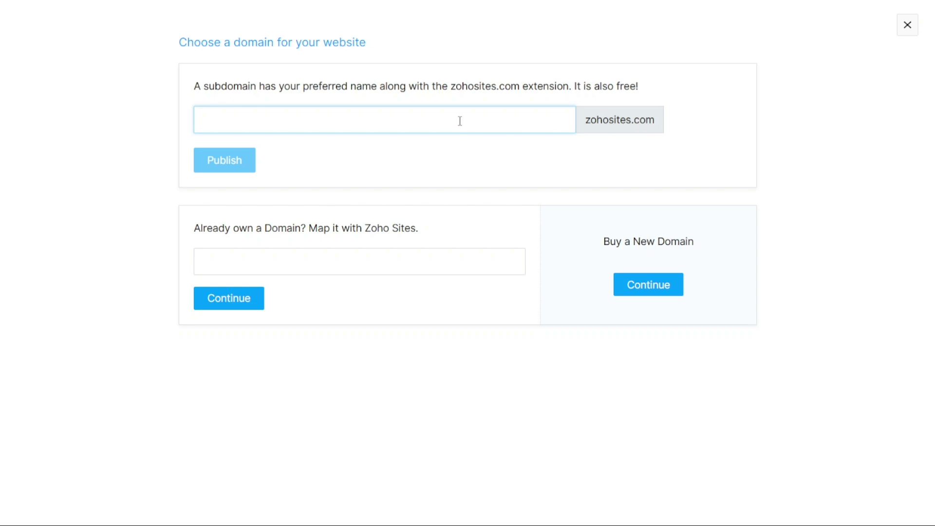
text(shopen)
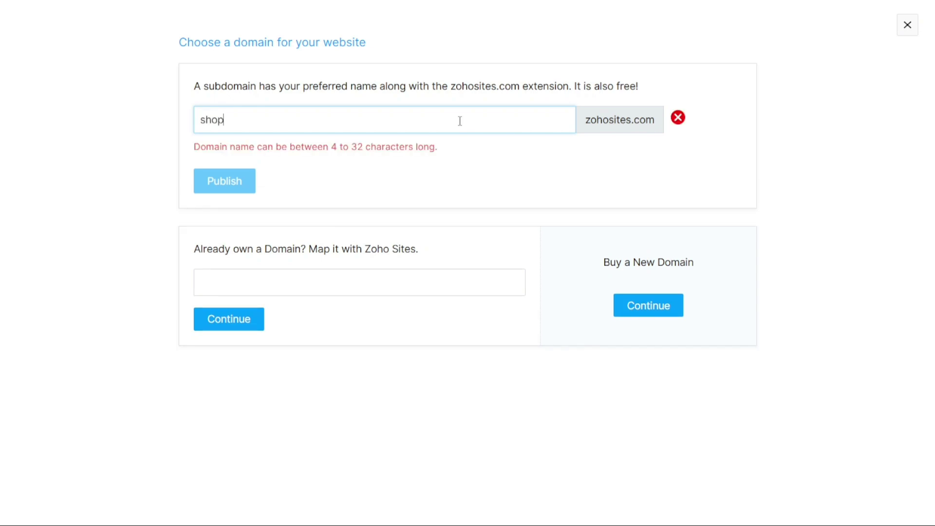
click(524, 164)
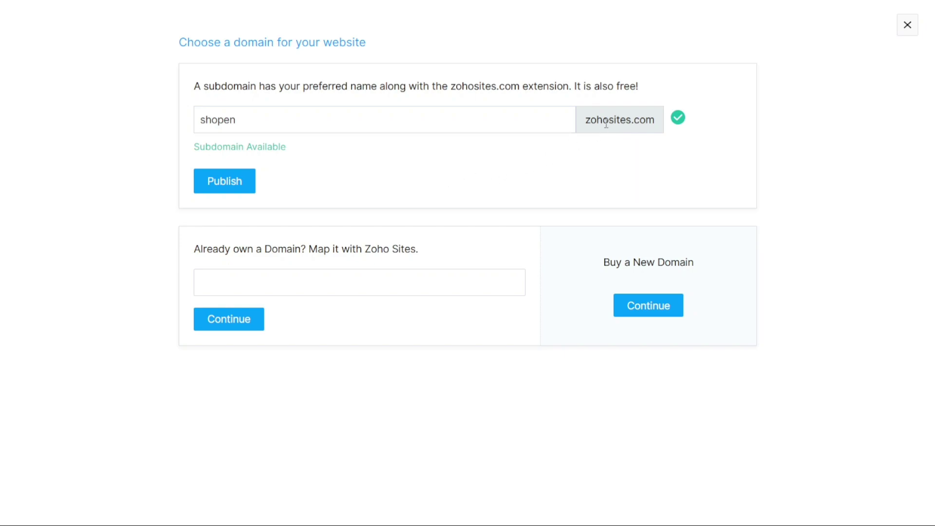
drag(660, 125, 585, 126)
click(508, 167)
click(223, 185)
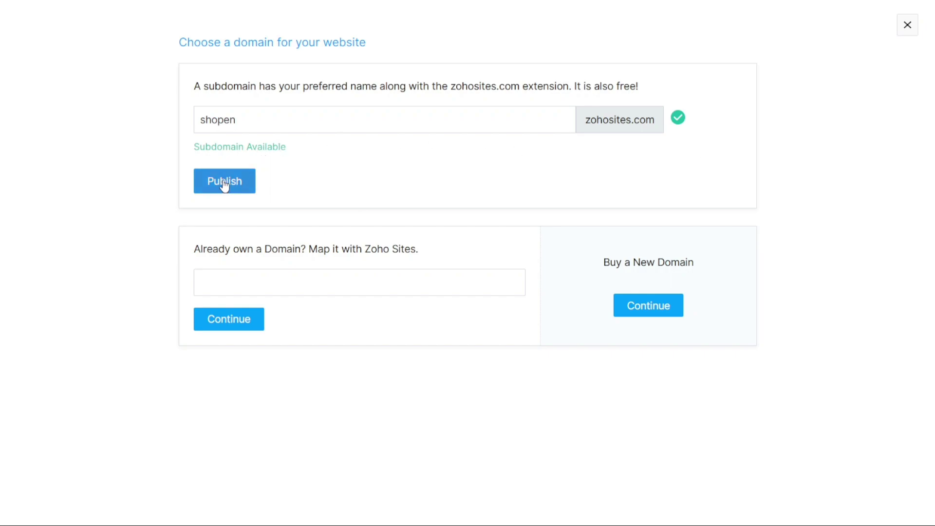